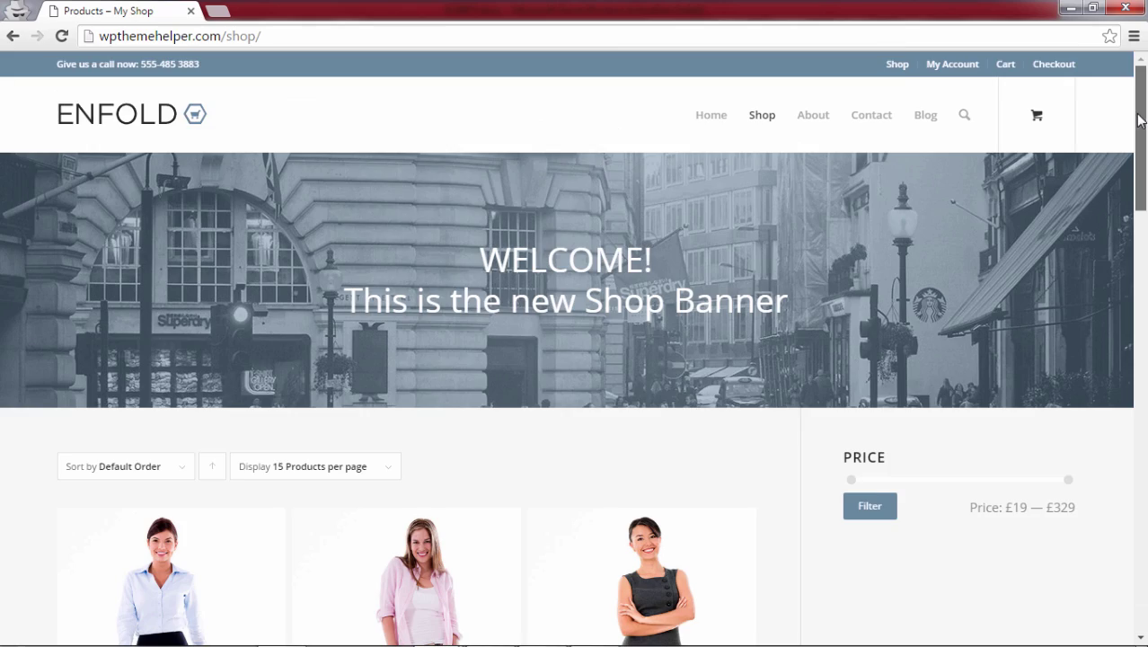
- Add the Dark Skirt "Erebos" to the cart and go to checkout, scrolling down to Place order
drag(1136, 116, 1135, 206)
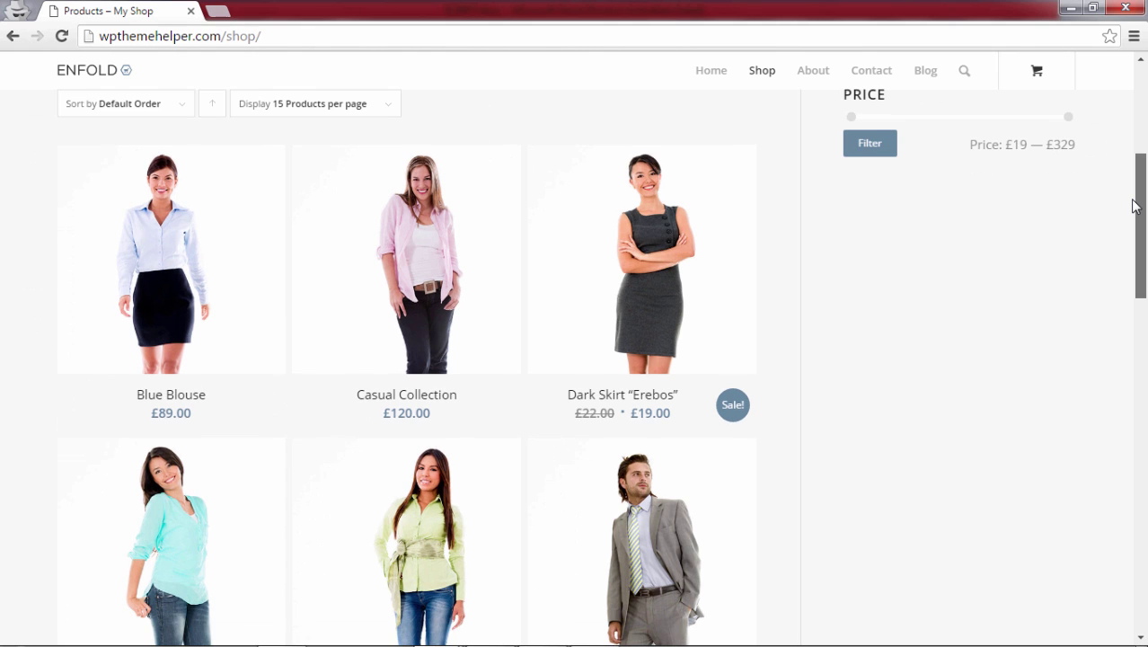
click(691, 283)
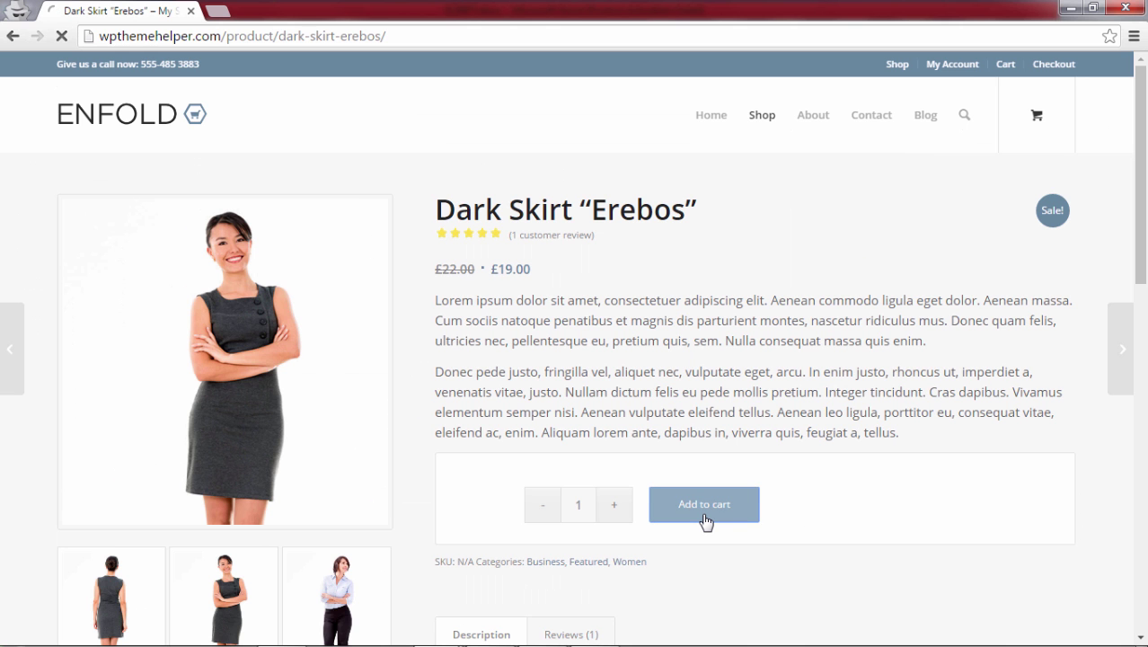
click(706, 519)
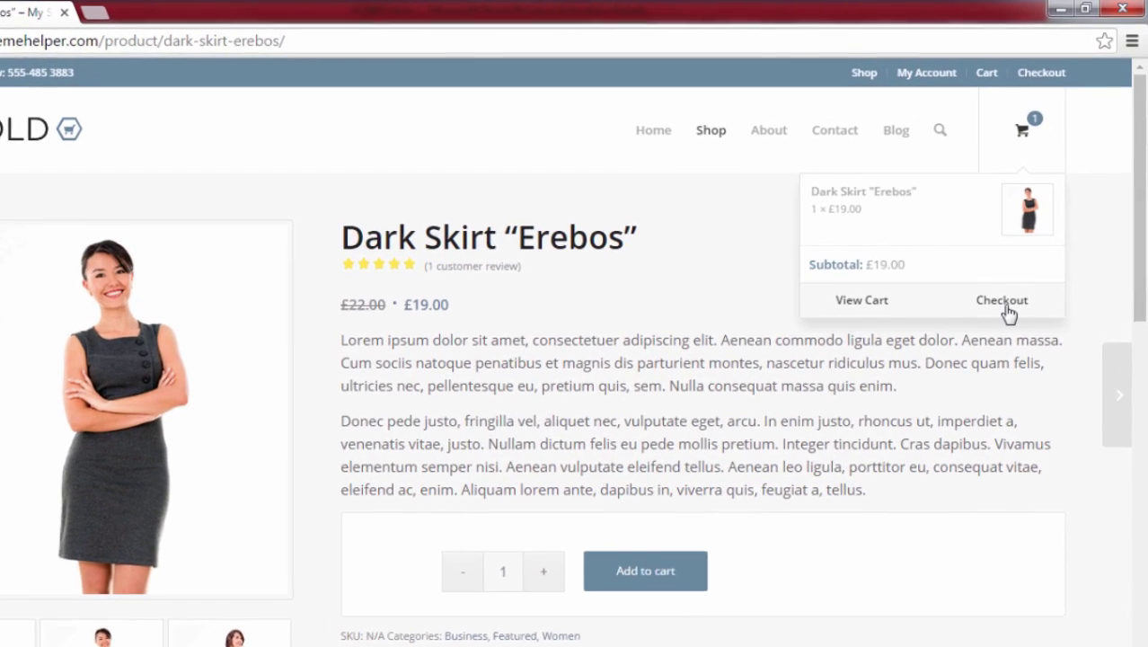
click(1005, 303)
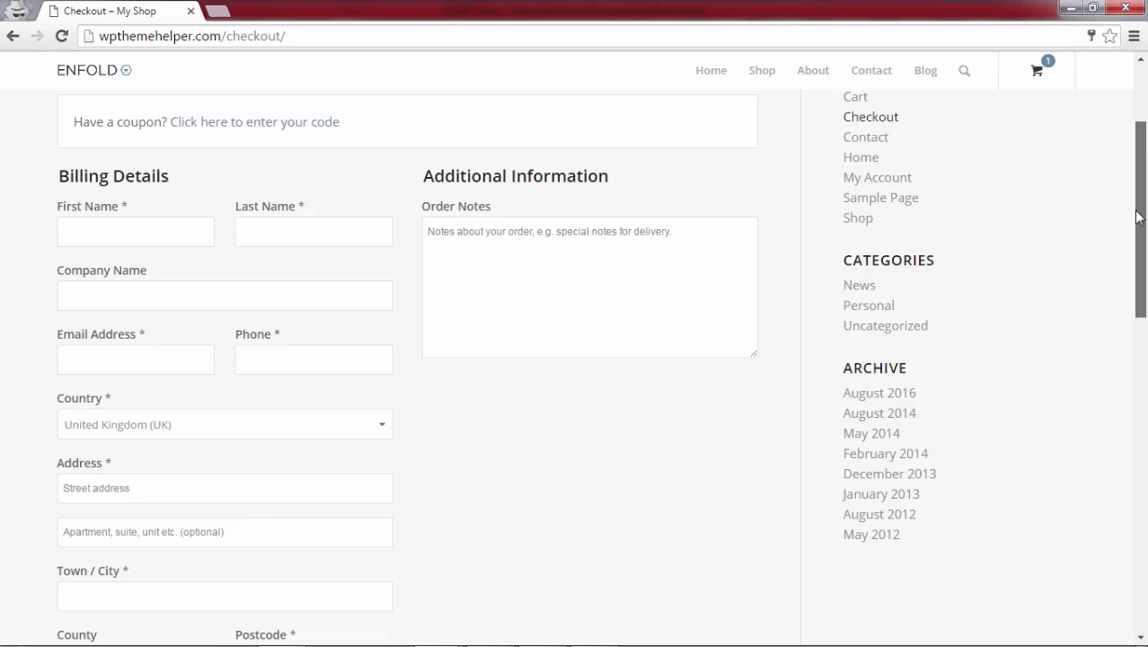
scroll(1136, 389, down, 10)
scroll(1136, 389, down, 5)
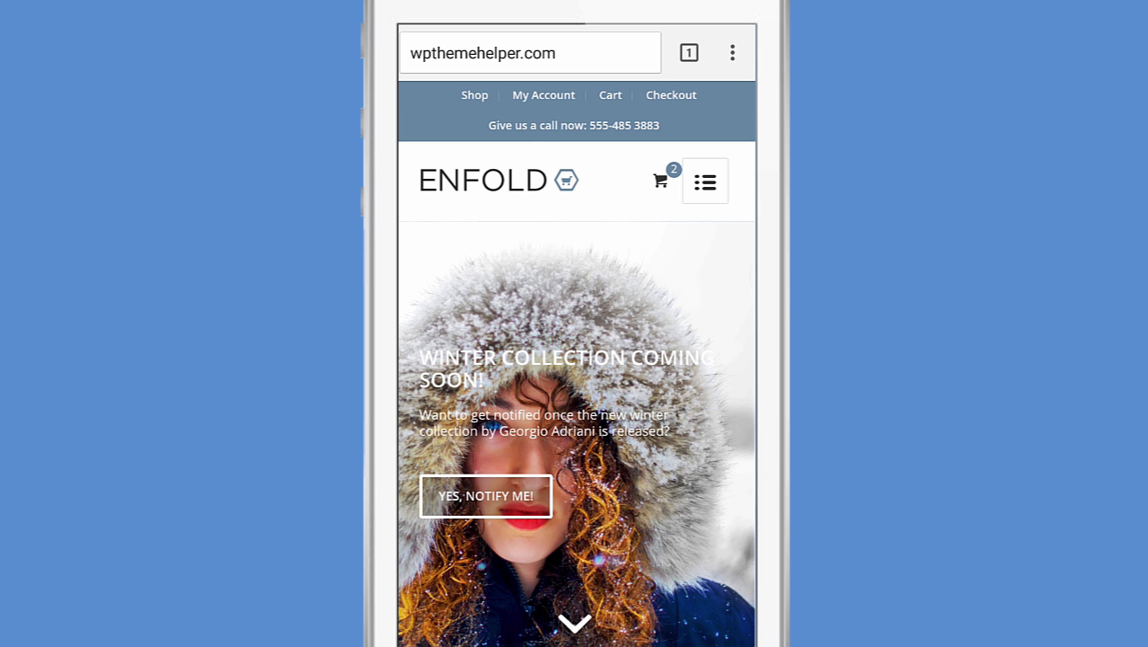
- Browse to Shop from the phone menu, add the Hamilton Scarf to the cart, and view the cart
click(705, 181)
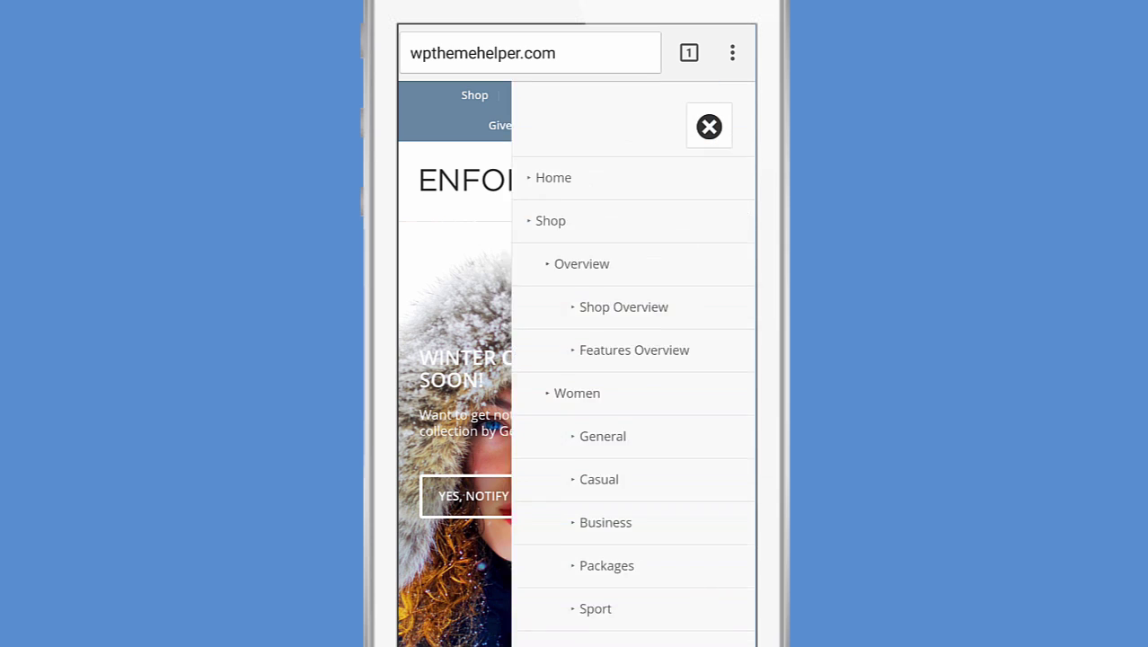
click(440, 248)
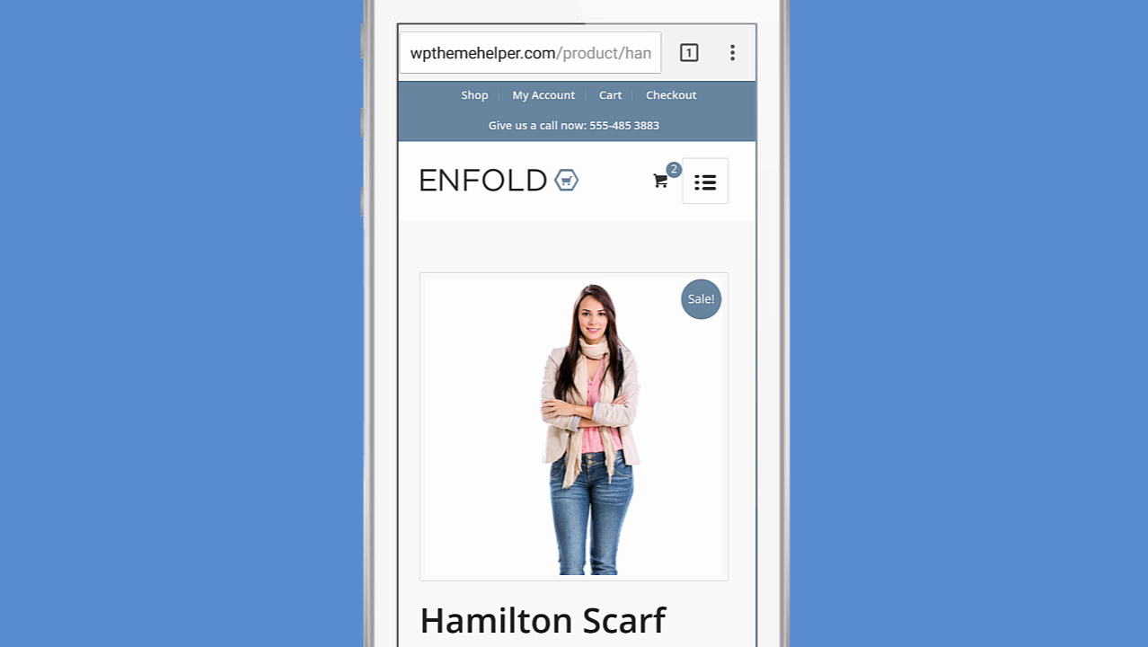
scroll(577, 359, down, 10)
click(615, 391)
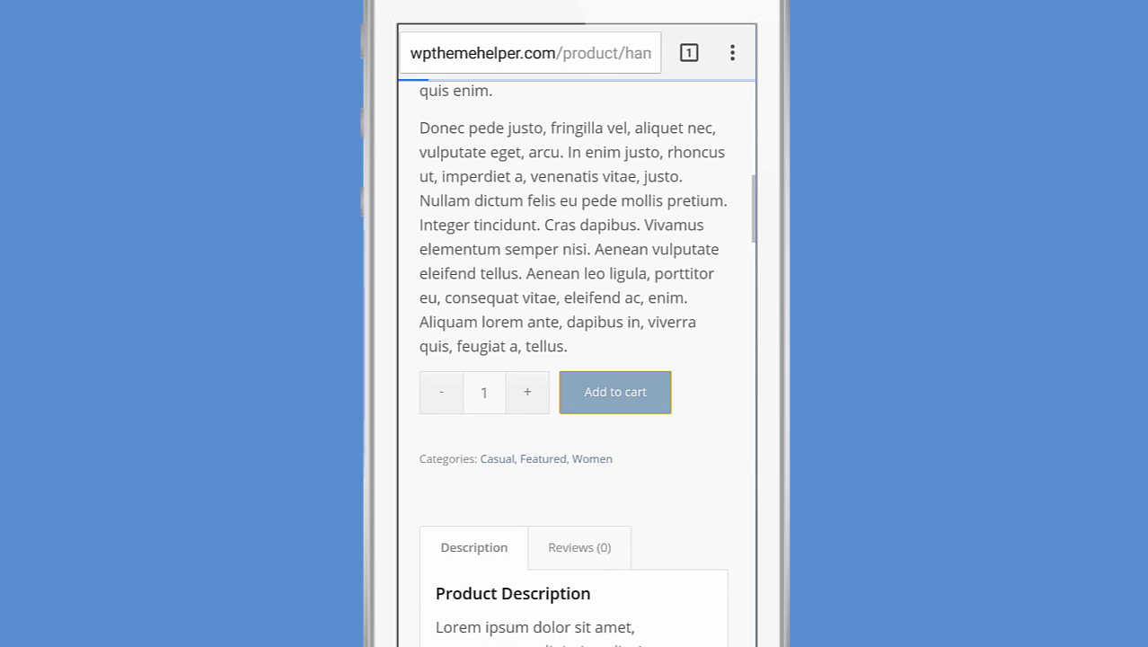
scroll(576, 359, down, 5)
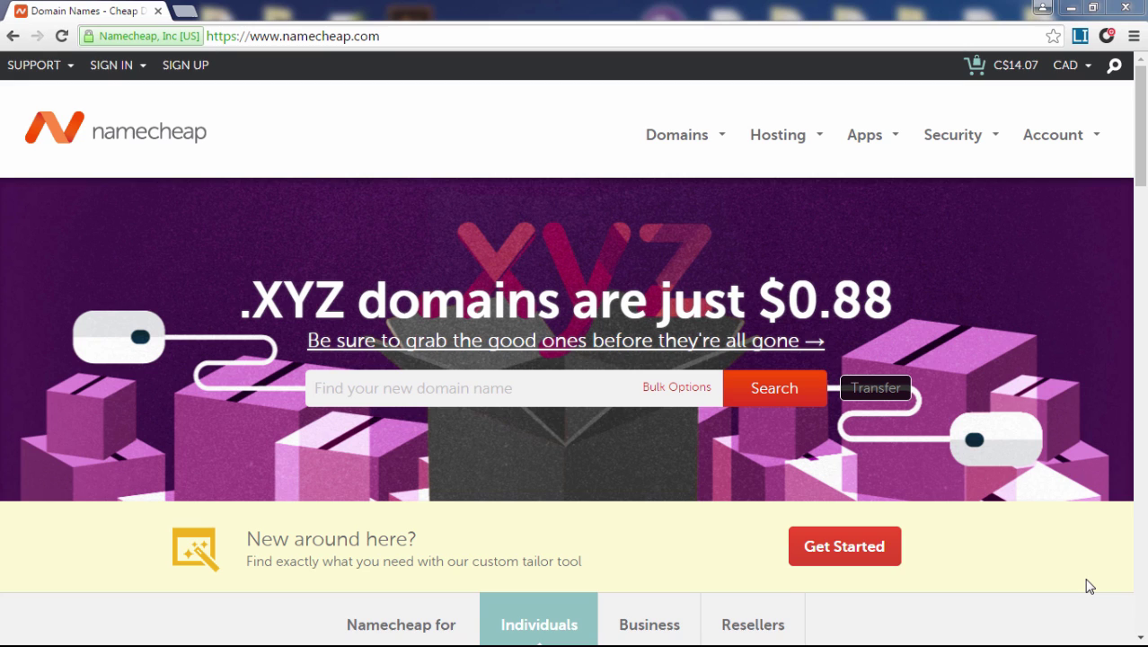
- Search for my-new-doman-name.com, add it to the cart, and confirm the order
click(438, 387)
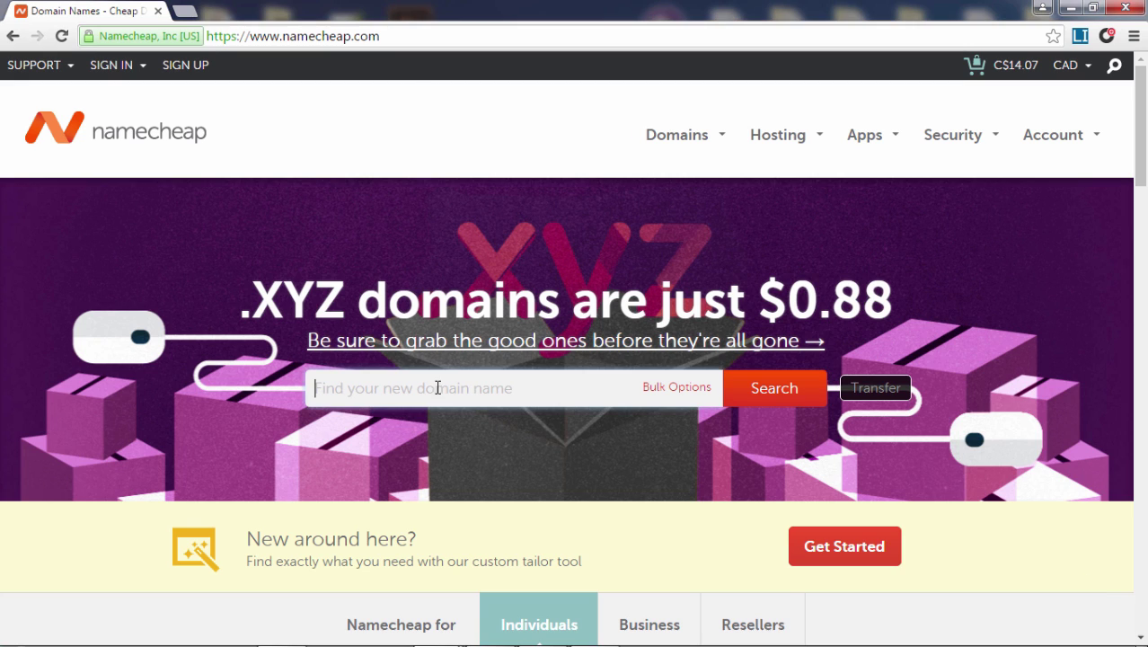
text(my-new-doman-name.com)
click(775, 390)
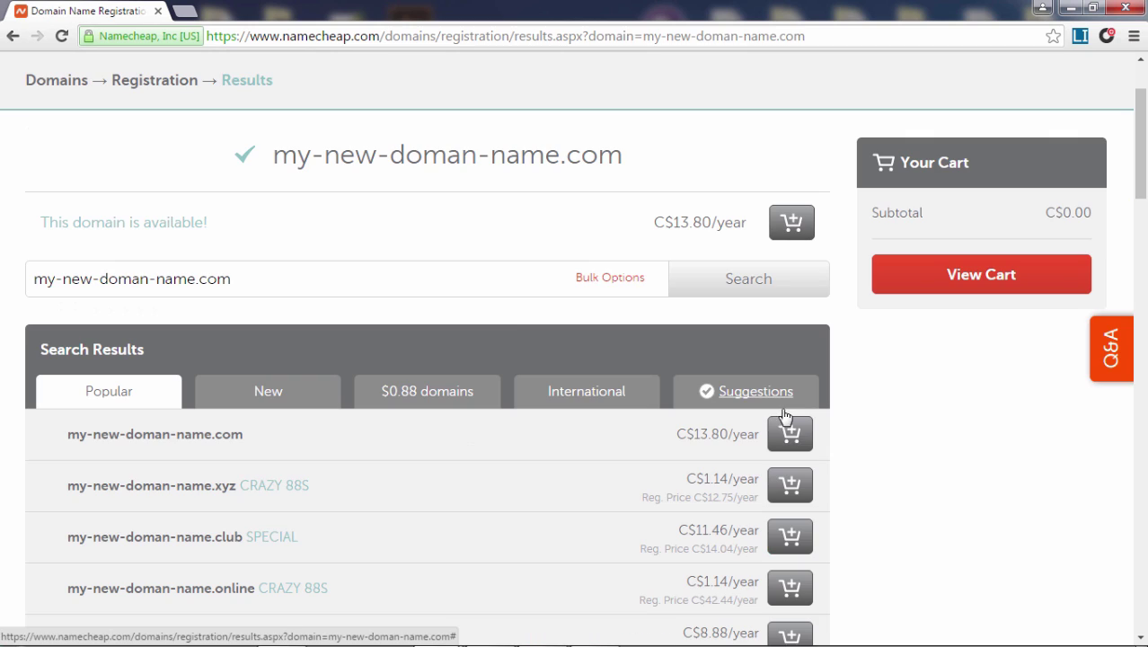
click(791, 436)
click(997, 385)
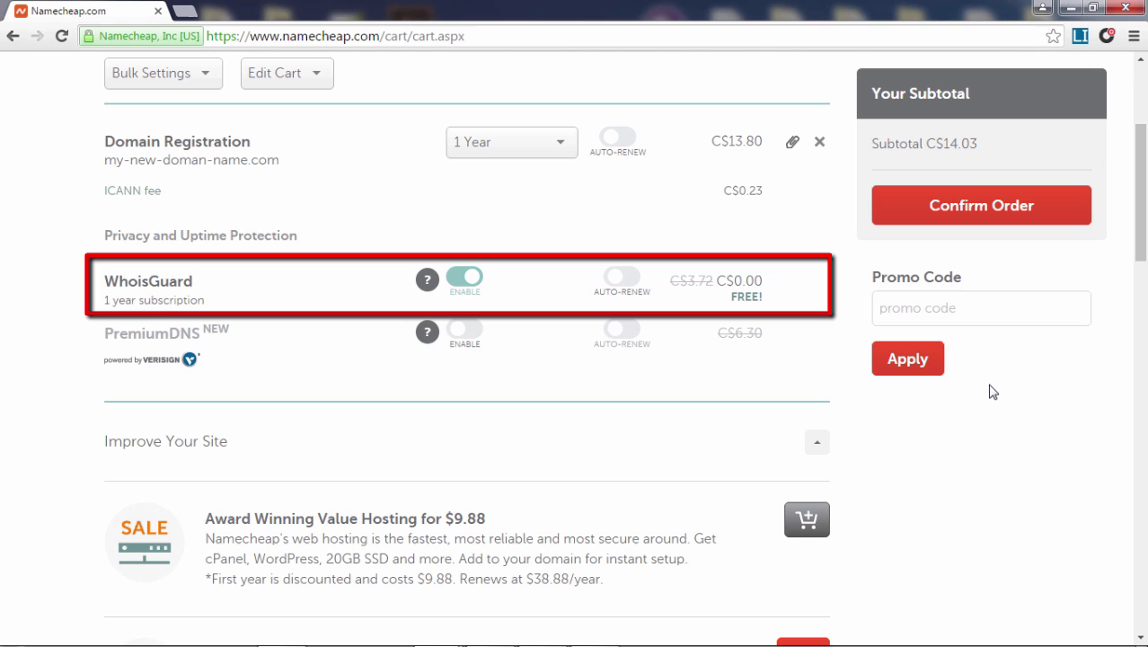
click(963, 208)
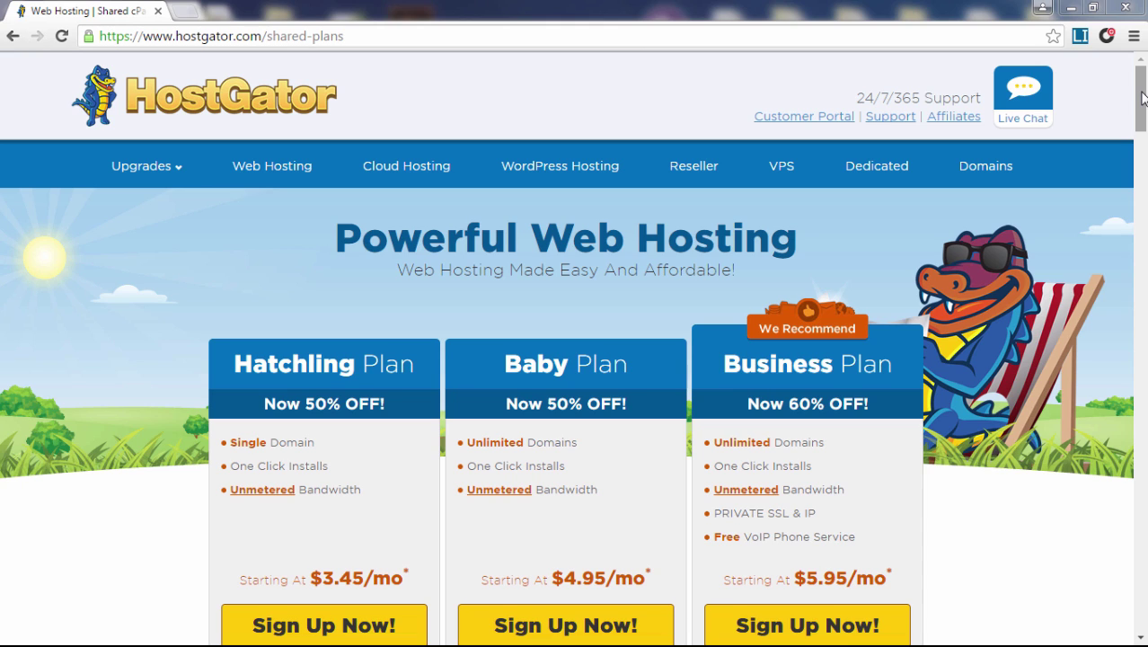
- Choose Sign Up Now! under the Business shared hosting plan
scroll(1143, 97, down, 2)
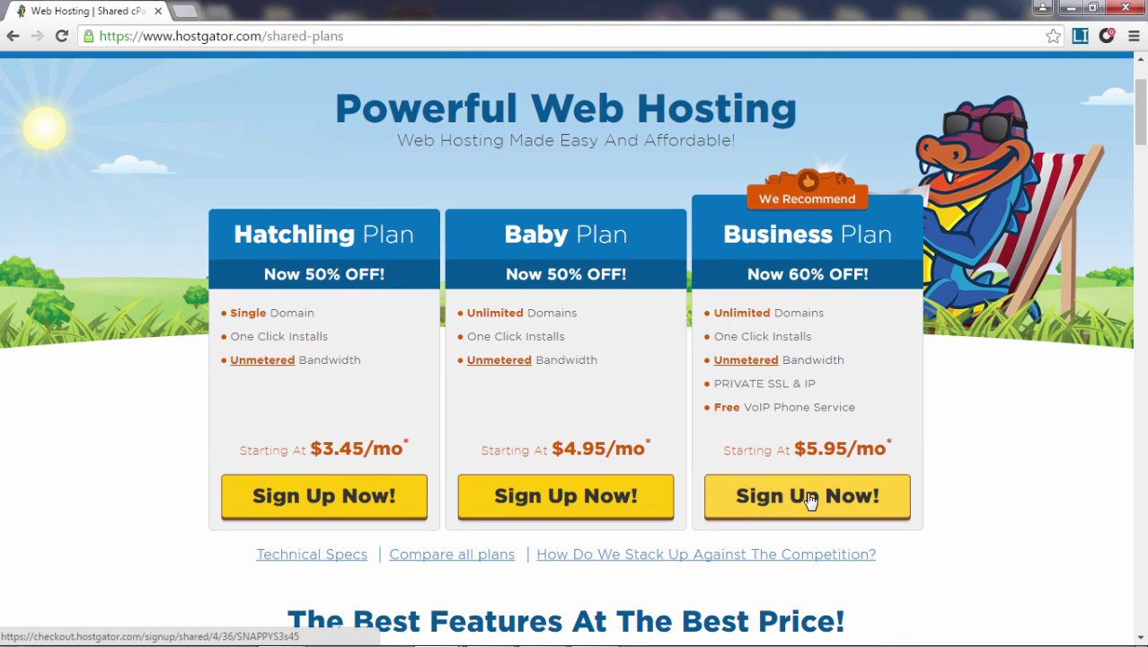
click(811, 500)
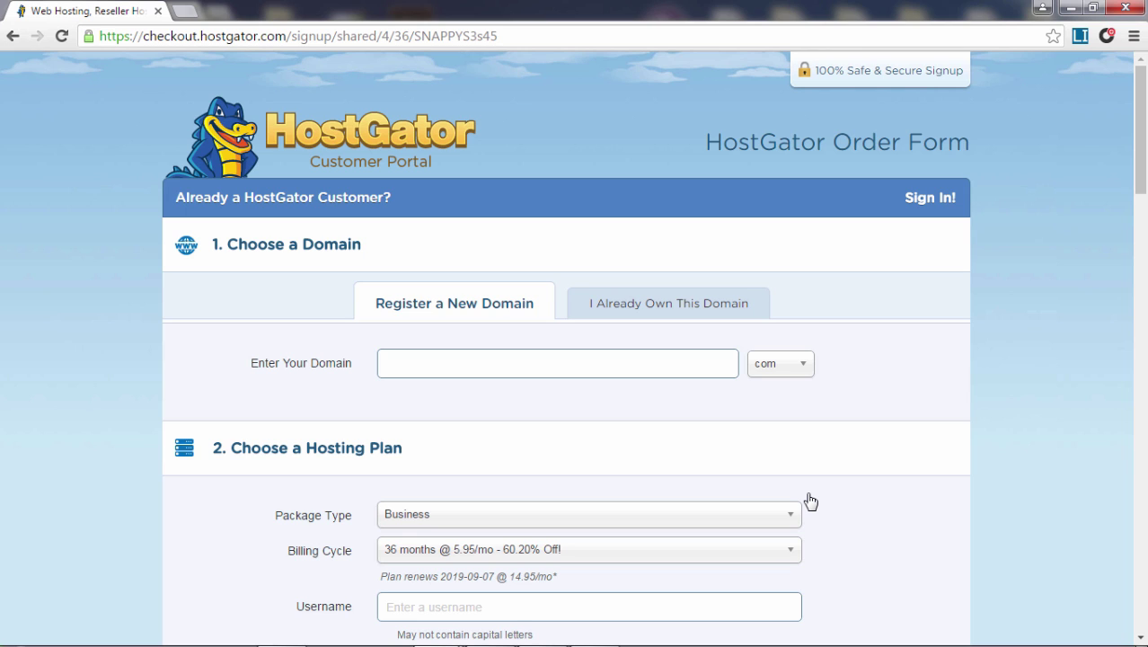
- Use the already-owned domain my-new-domain-name.com with a 12-month billing cycle
click(707, 306)
click(589, 351)
text(my-new-domain)
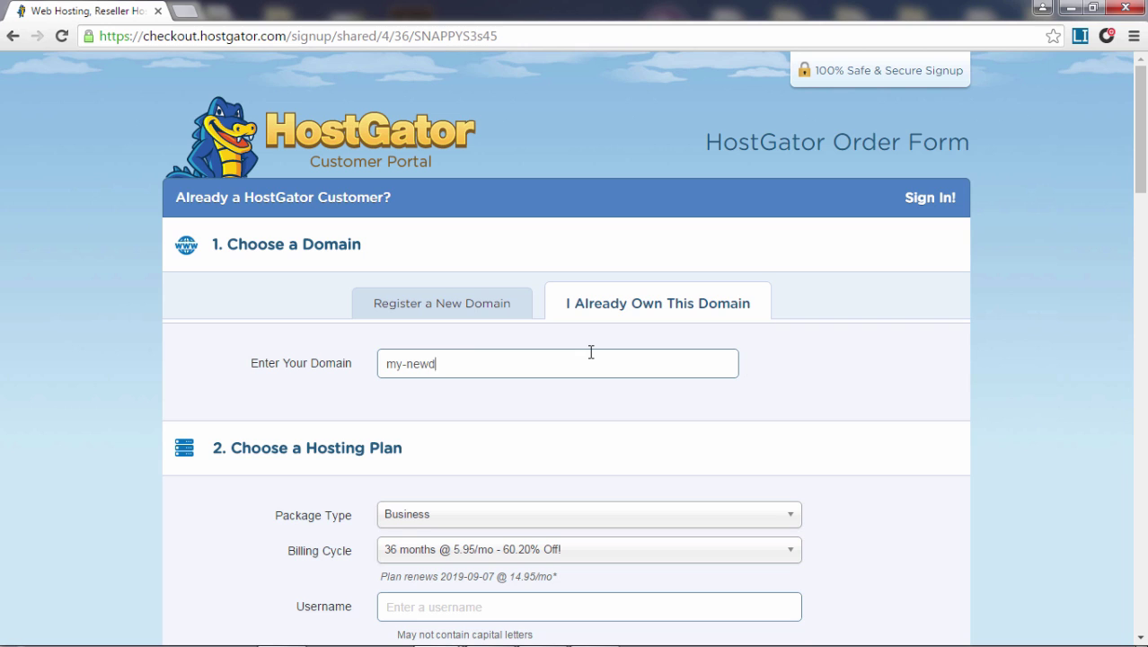
text(-name.com)
scroll(591, 351, down, 4)
click(616, 205)
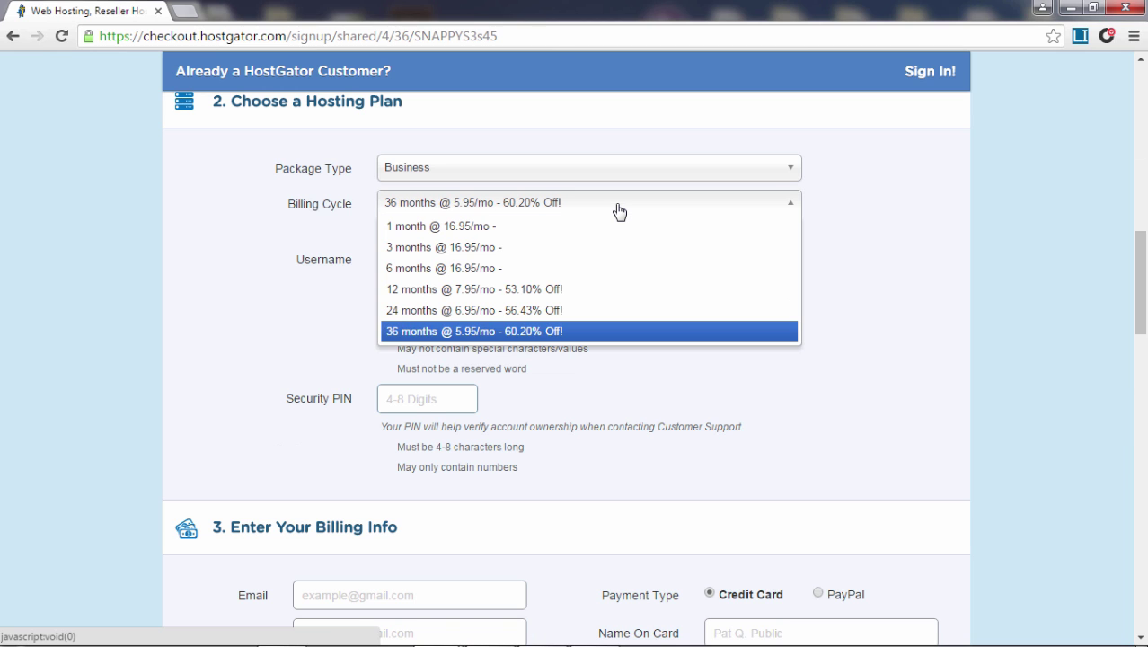
click(598, 295)
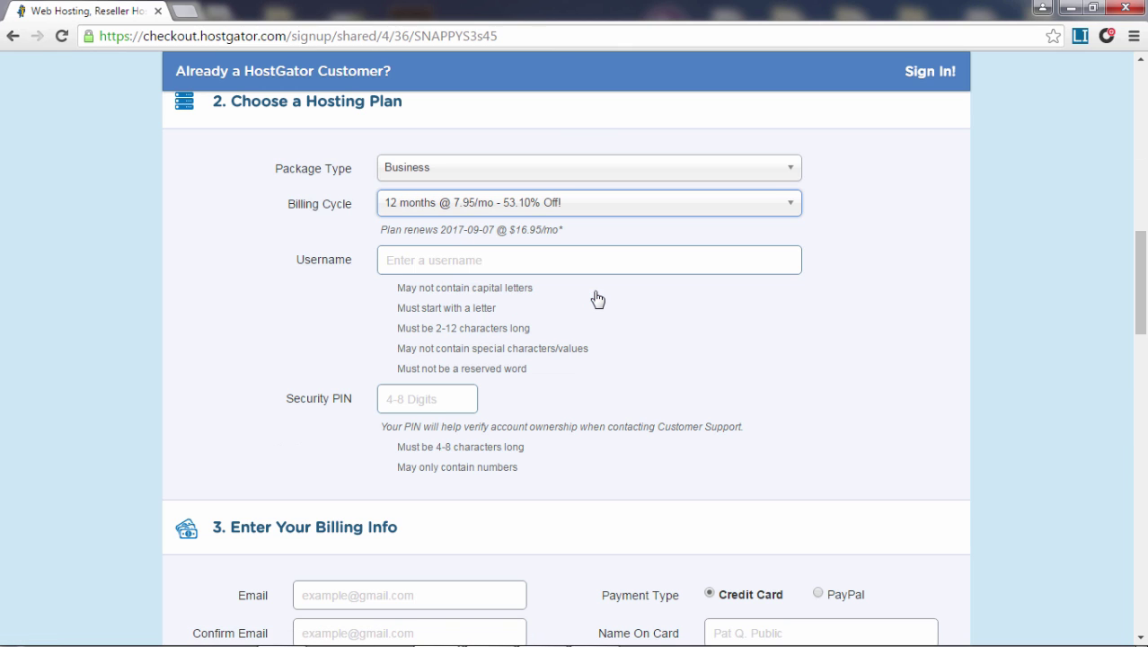
- Enter the account username and security PIN
click(472, 259)
click(451, 400)
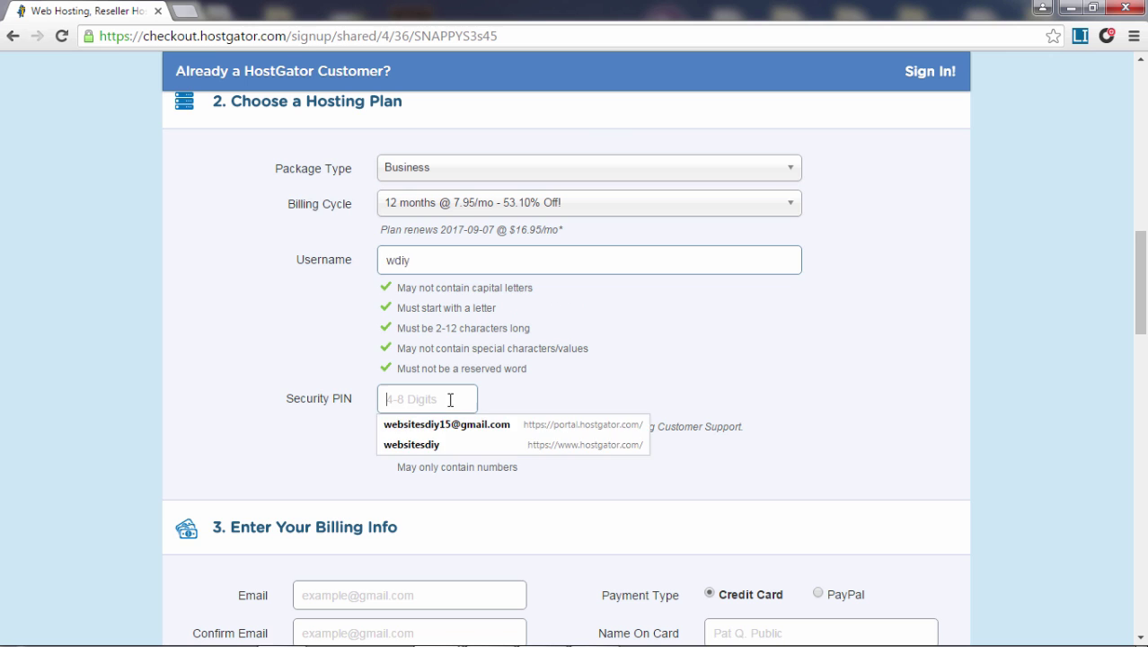
- Decline the HackAlert and Site Backup add-ons and accept the terms and policies
scroll(461, 377, down, 4)
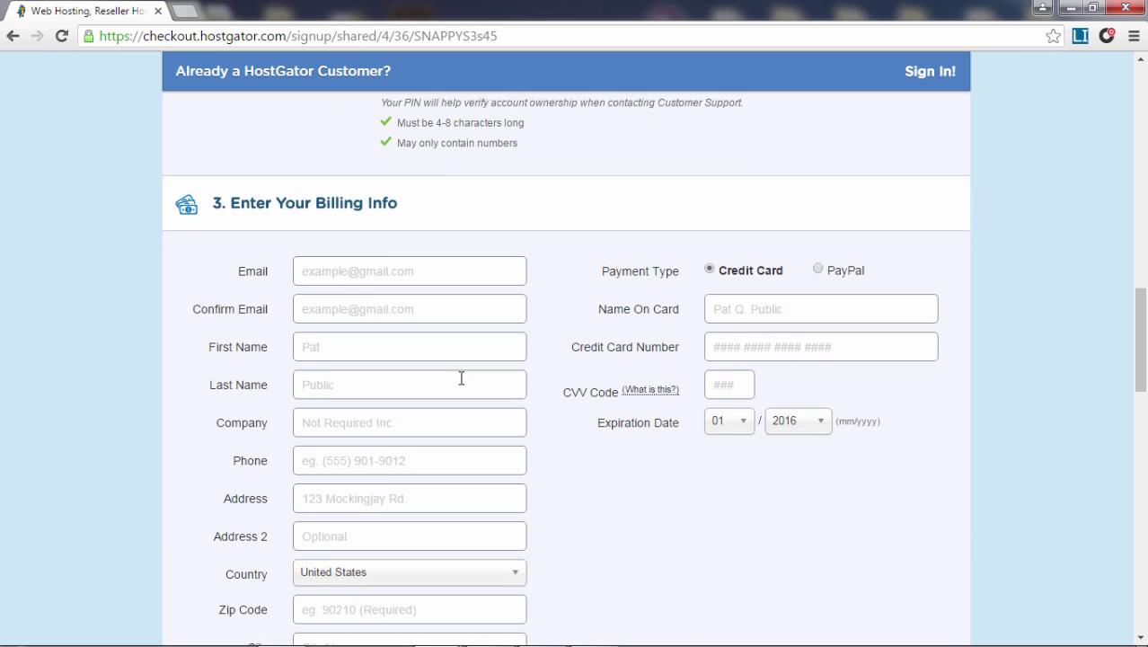
scroll(461, 378, down, 5)
click(320, 166)
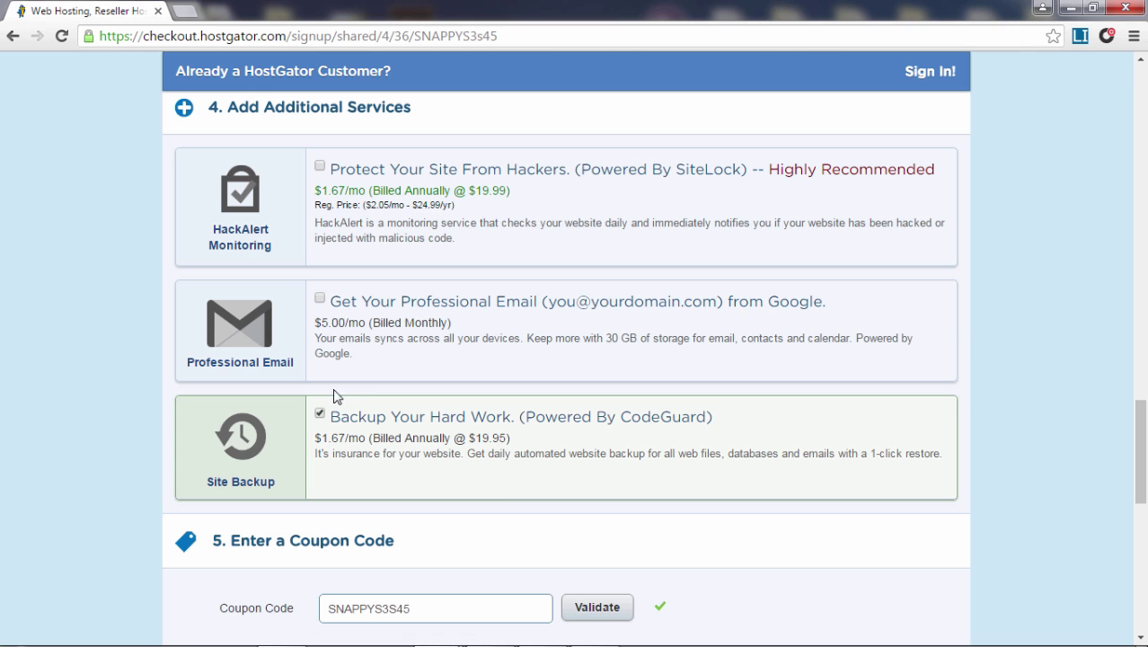
click(320, 415)
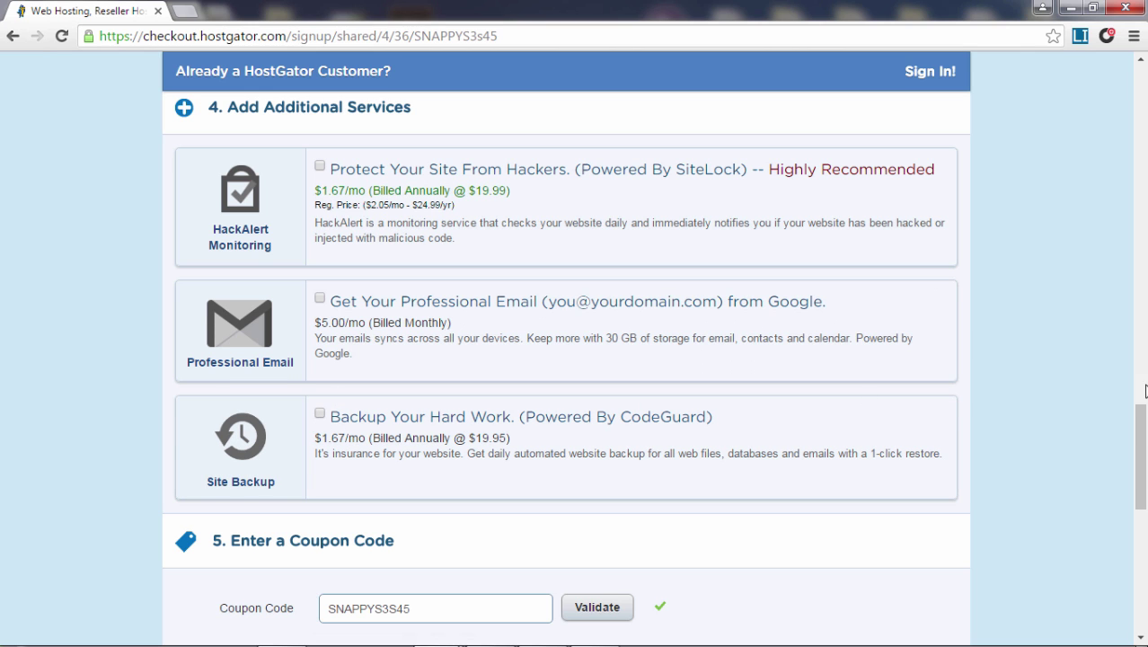
drag(1144, 432, 1145, 499)
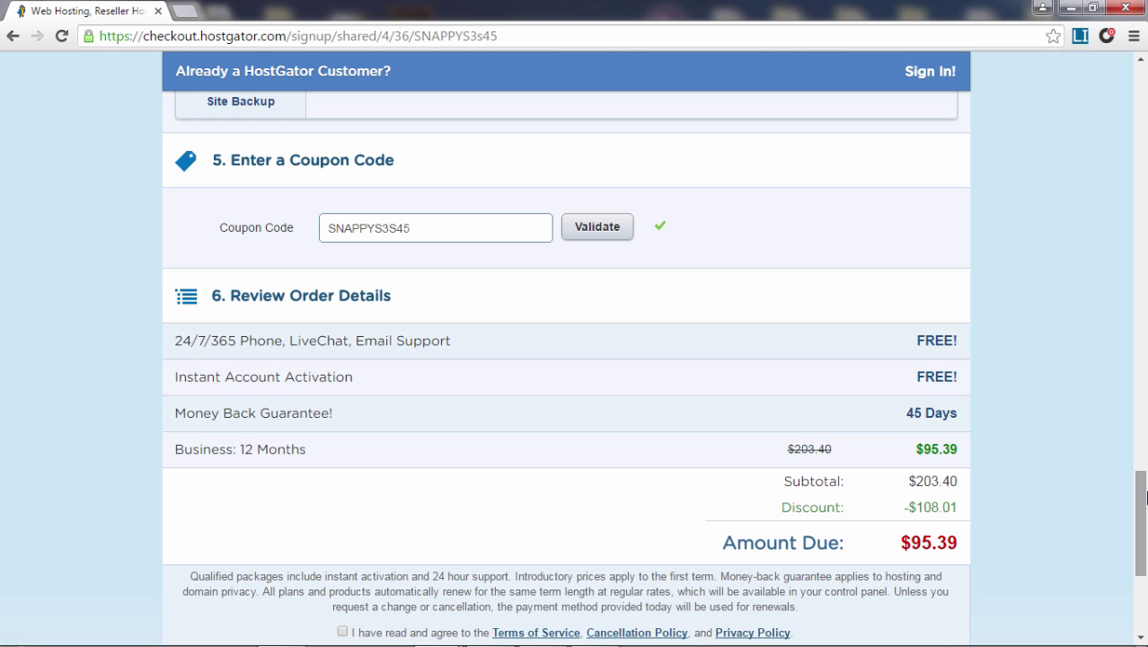
scroll(1144, 498, down, 4)
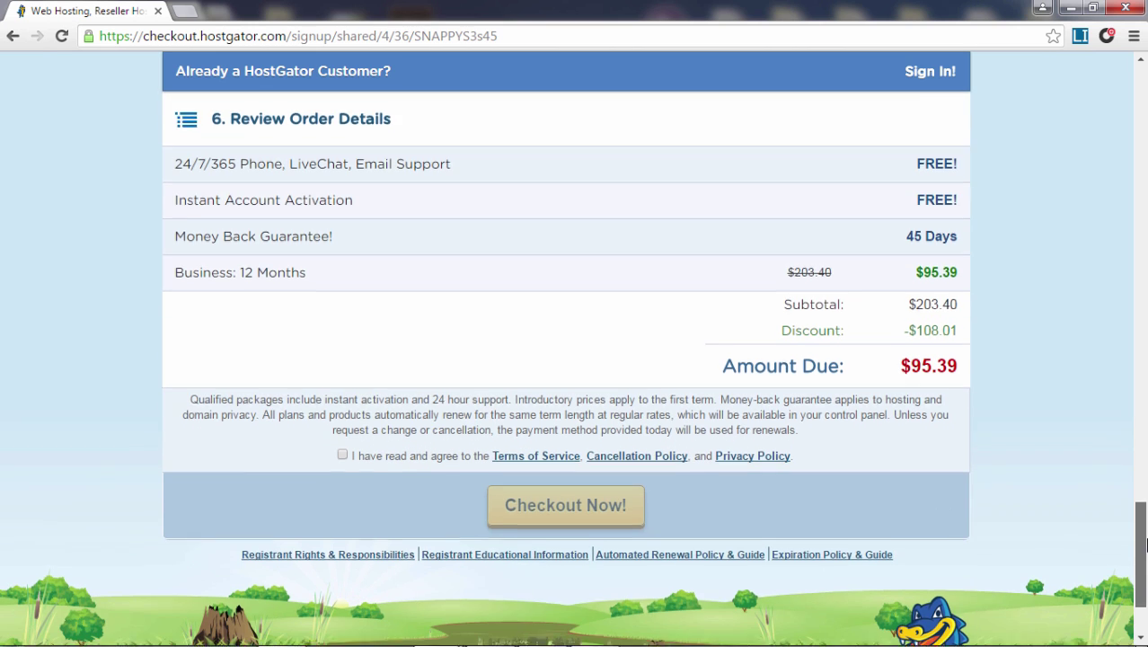
click(342, 327)
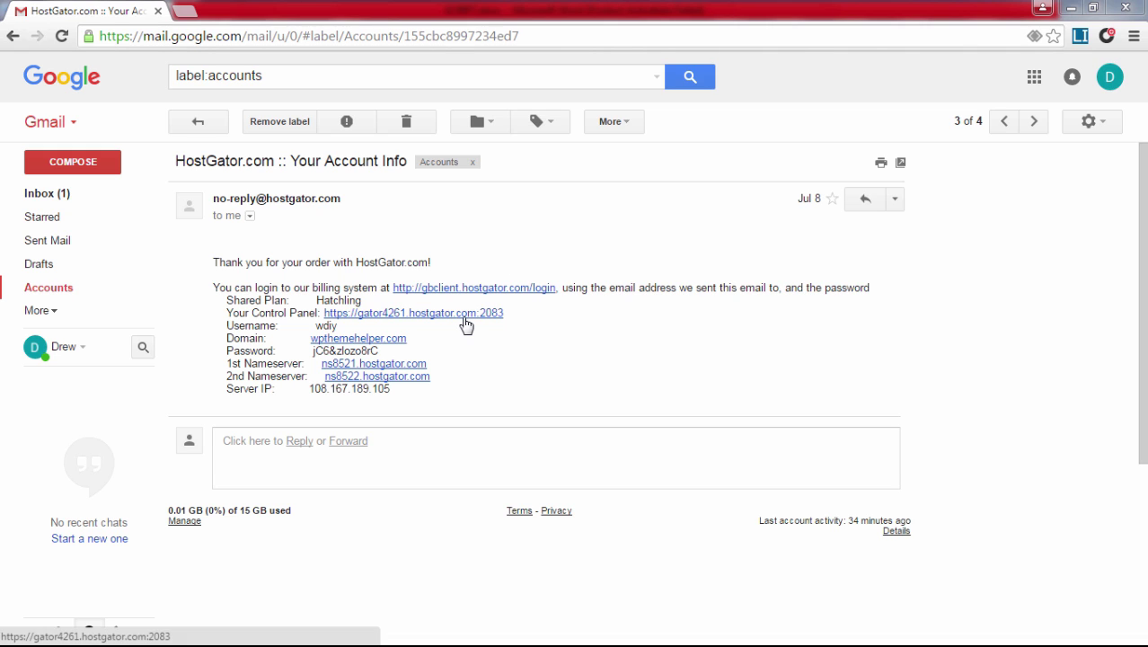
- Log in to HostGator's control panel from the e-mail link and open the WordPress installer in a new tab
drag(504, 315, 324, 312)
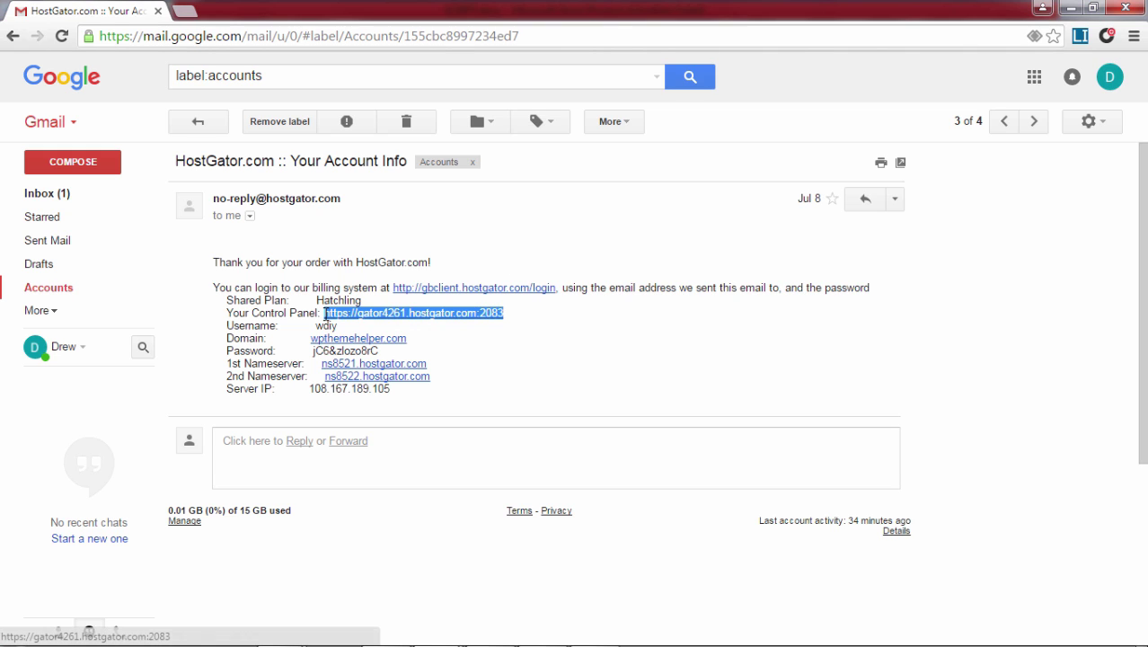
right_click(447, 320)
click(456, 325)
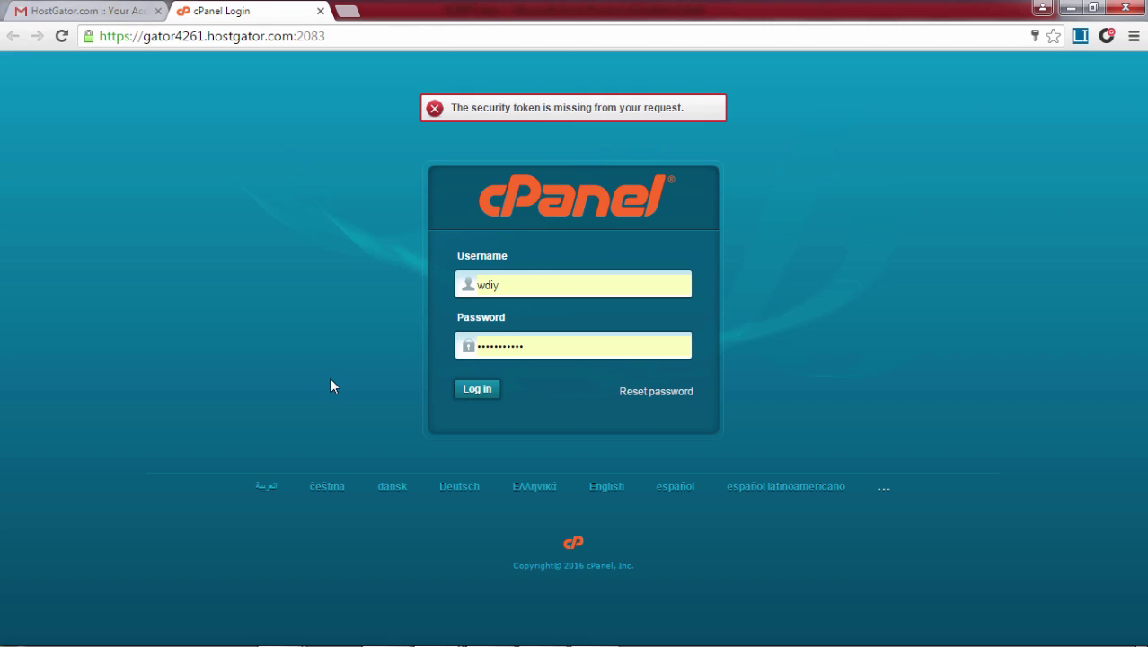
click(481, 393)
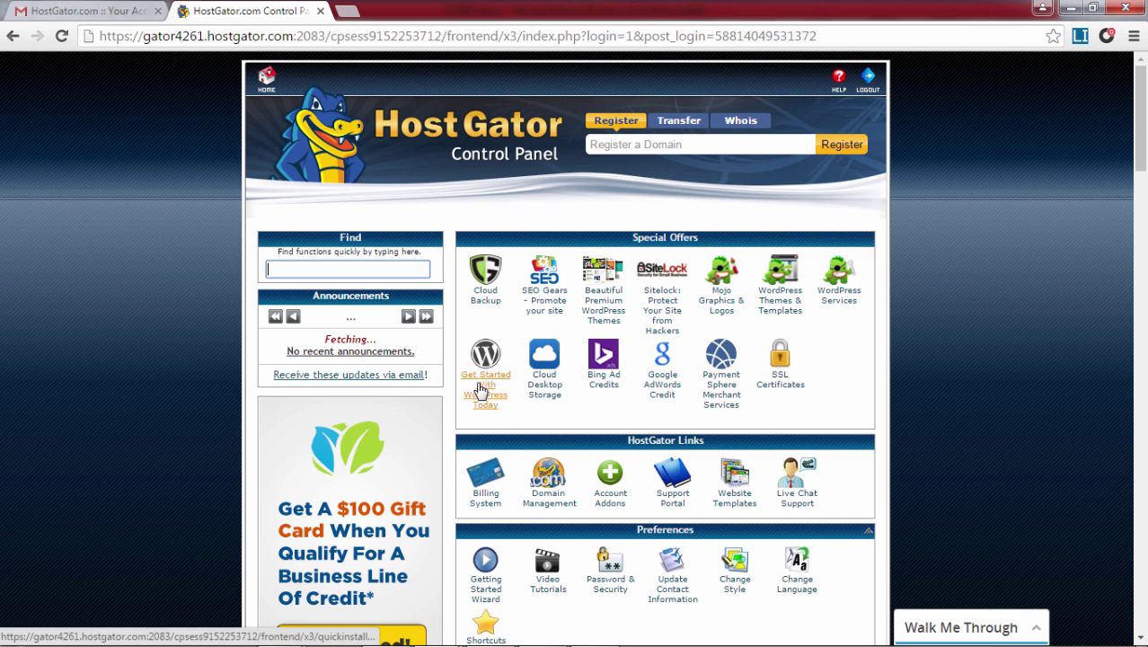
right_click(479, 386)
click(501, 397)
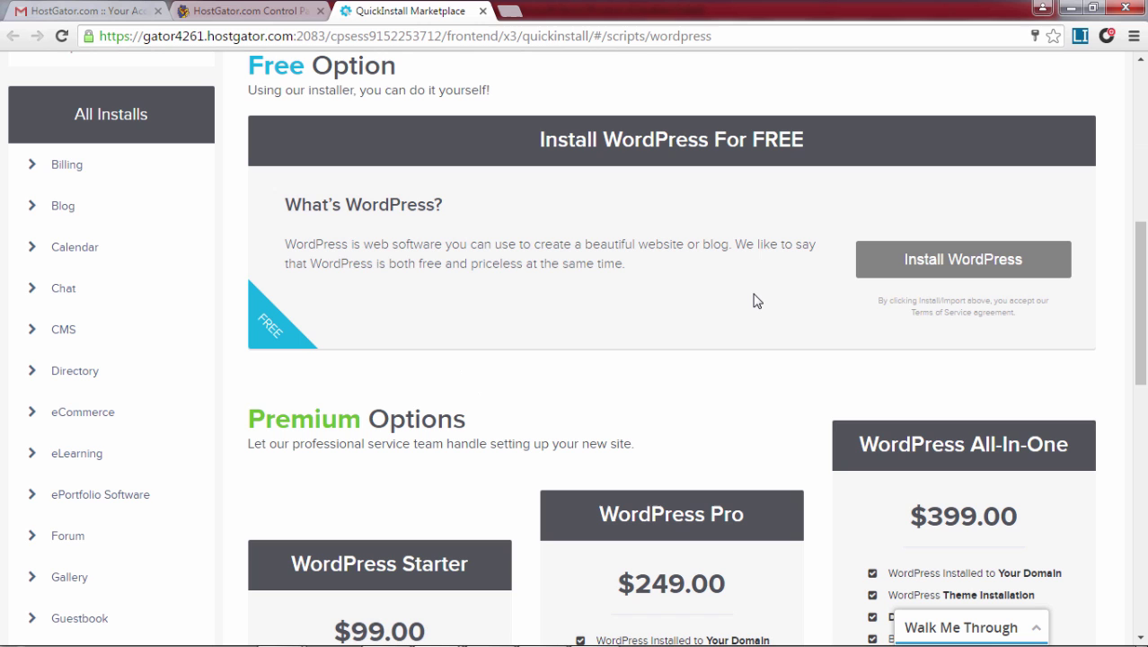
- Open the free WordPress install form and choose wpthemehelper.com as the domain
click(944, 258)
scroll(943, 267, down, 2)
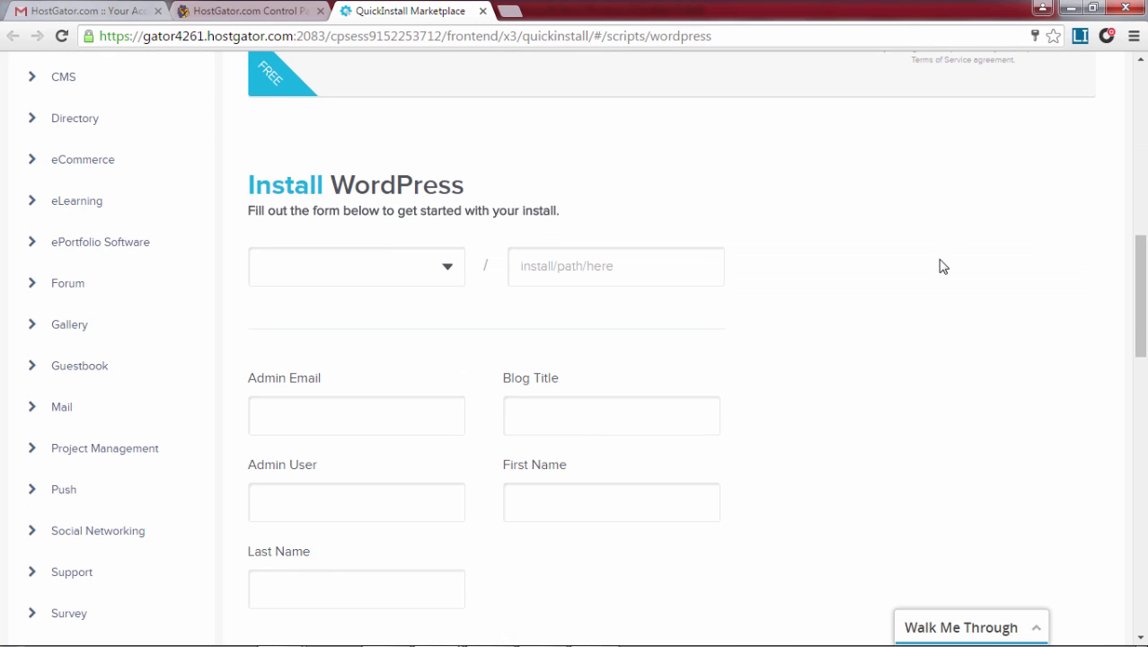
click(413, 272)
click(400, 312)
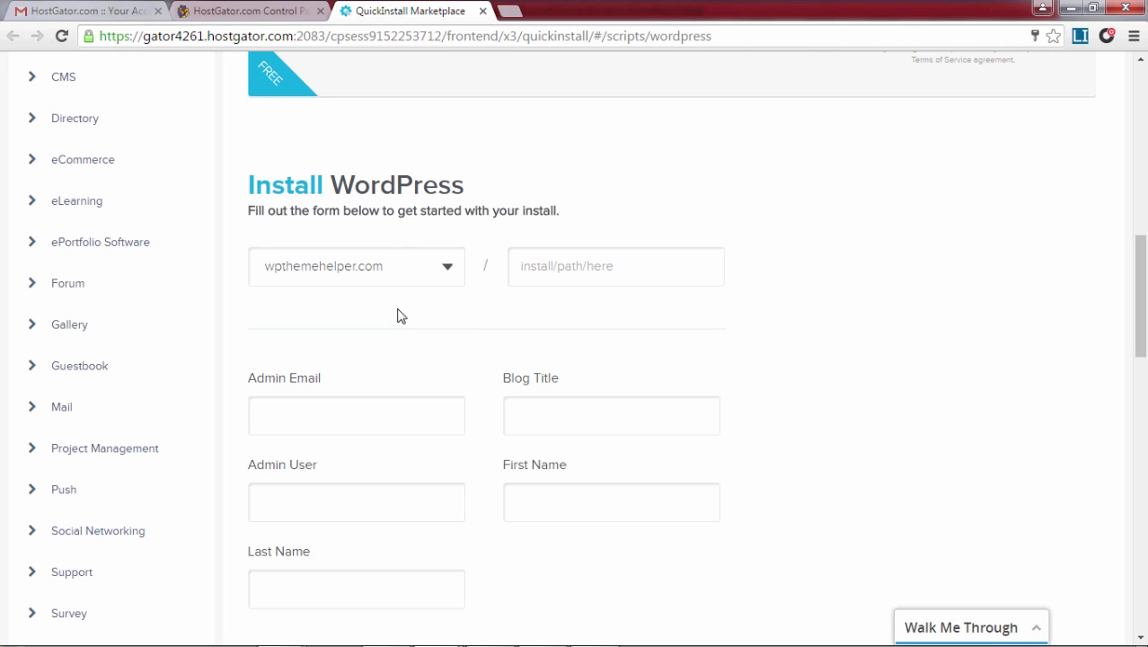
- Fill in the admin e-mail and set the blog title to My Shop
click(392, 426)
text(w)
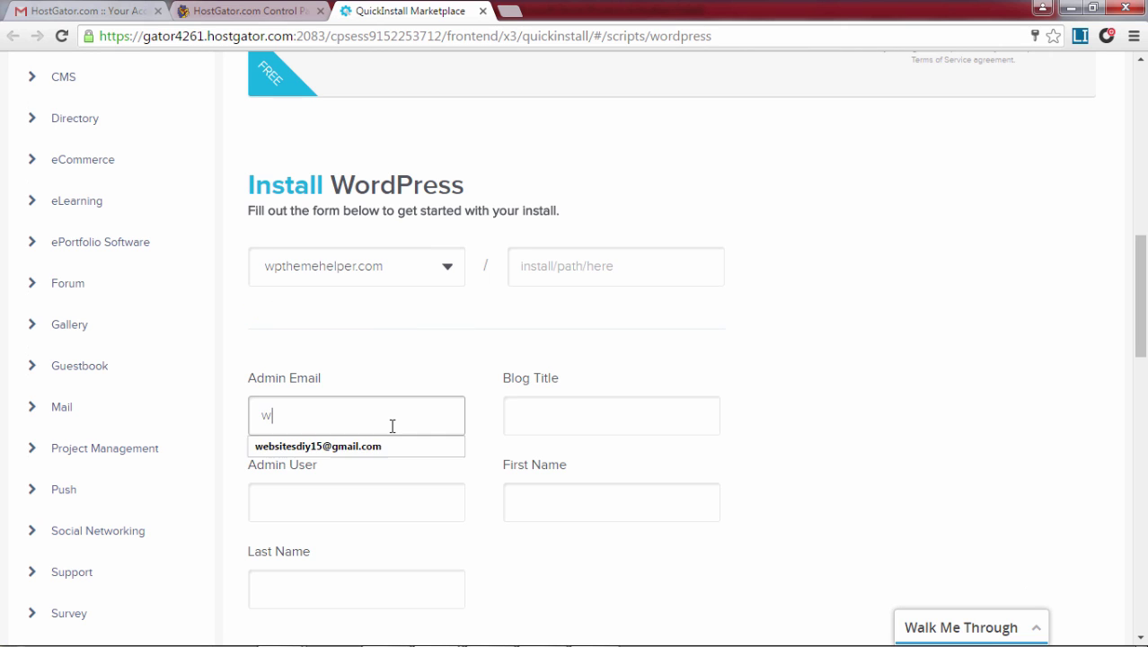
click(389, 446)
click(541, 416)
text(My Shop)
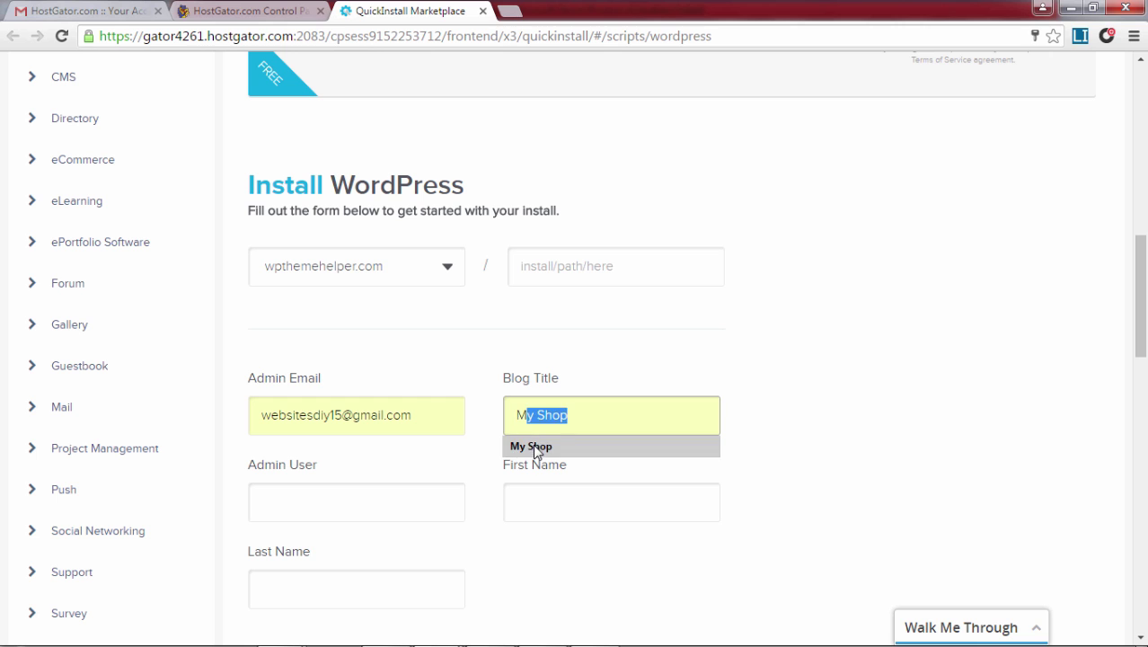
click(533, 447)
- Fill in the admin username, first and last name, and start the installation
click(384, 495)
click(453, 533)
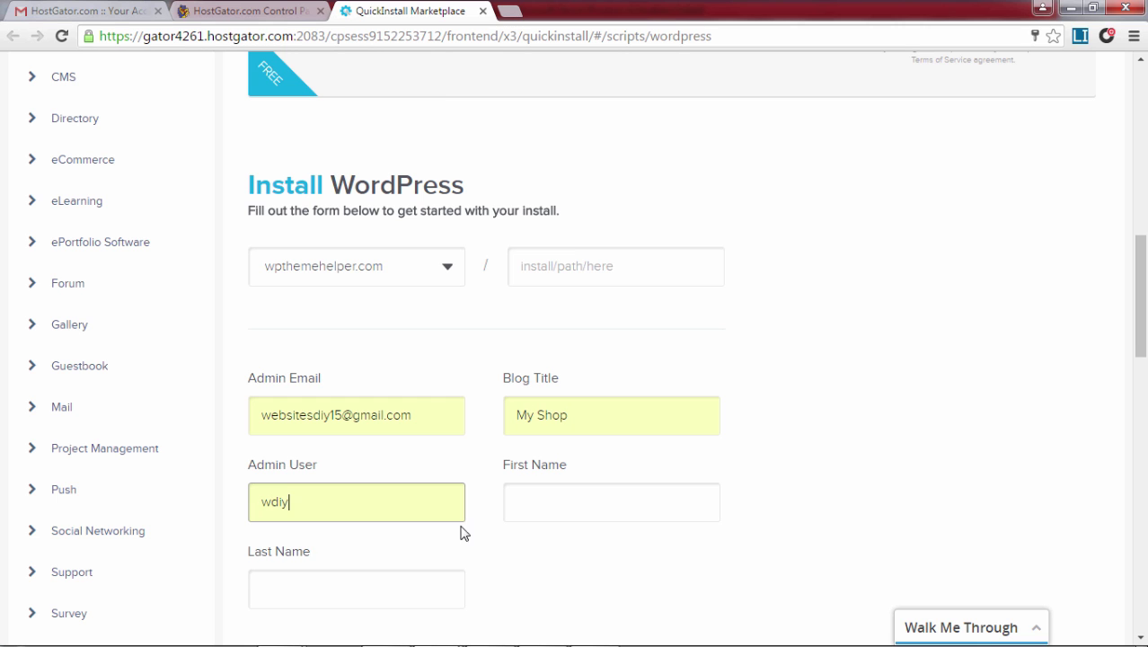
click(557, 501)
text(d)
click(539, 533)
click(345, 598)
text(d)
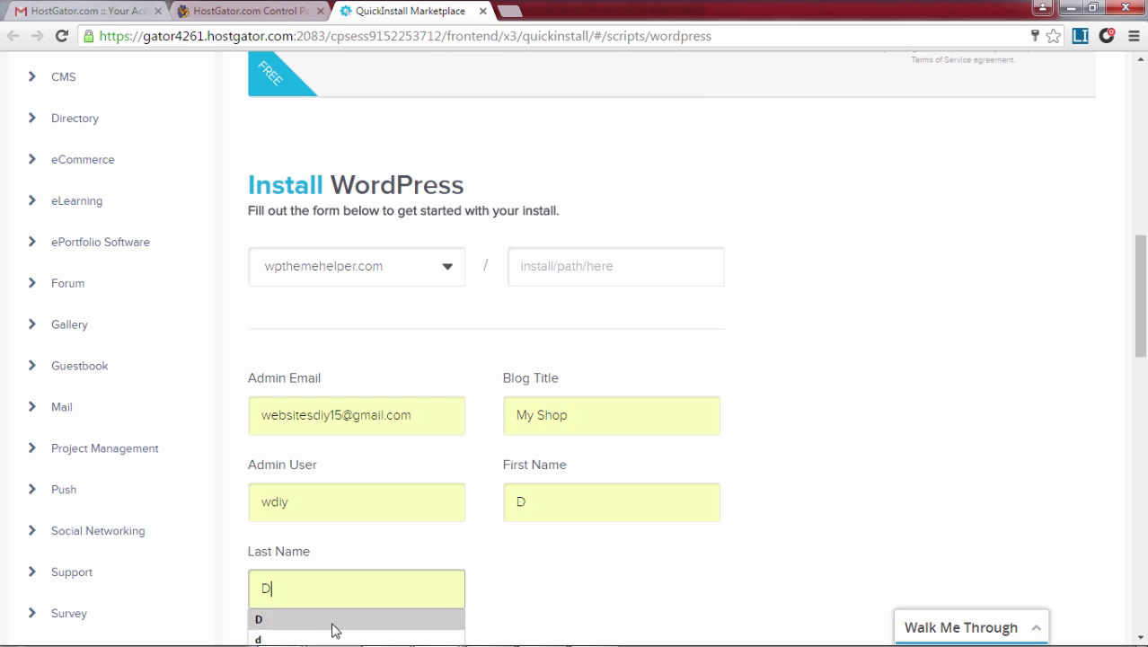
click(334, 624)
scroll(582, 577, down, 3)
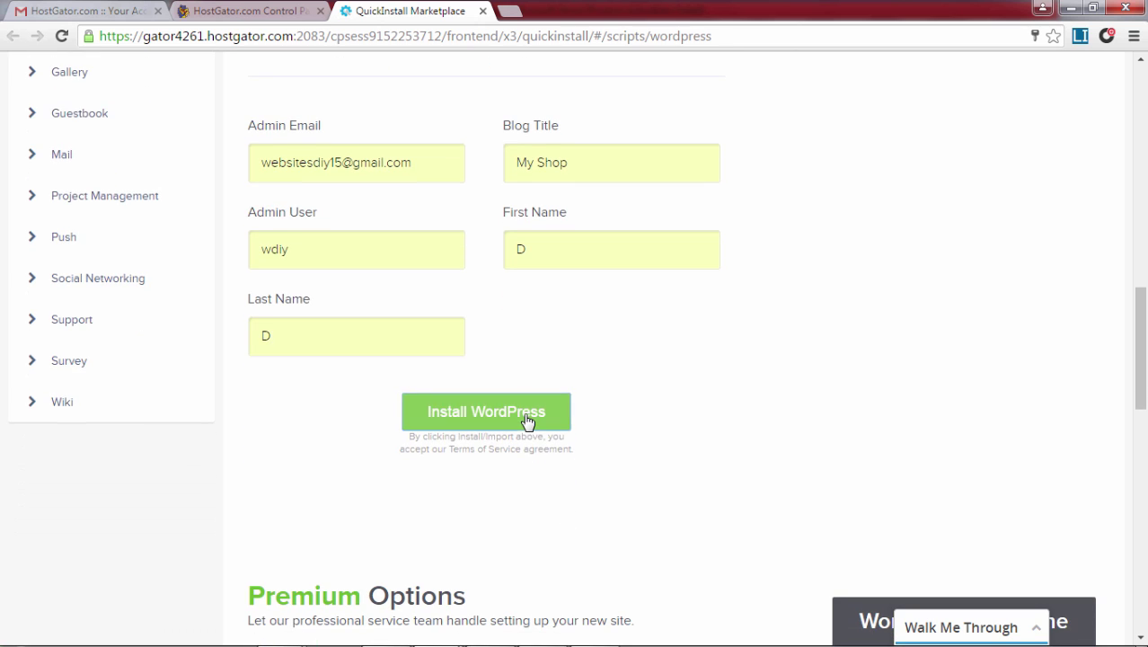
click(527, 422)
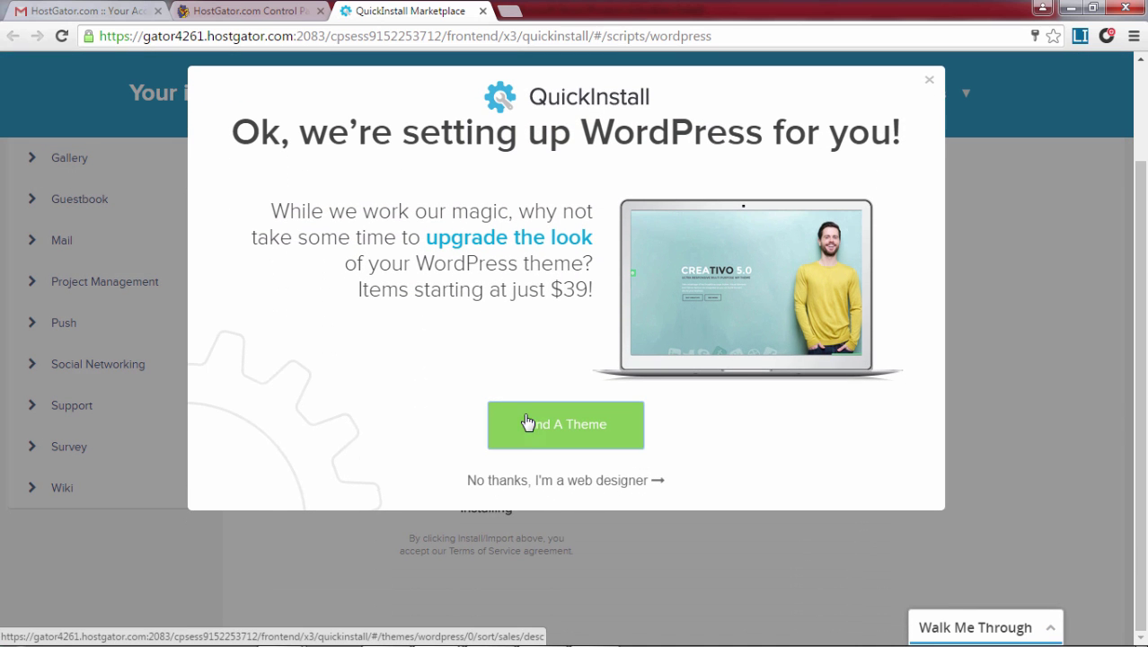
- Dismiss the theme upgrade offer and open My Installs for the new WordPress install
click(545, 481)
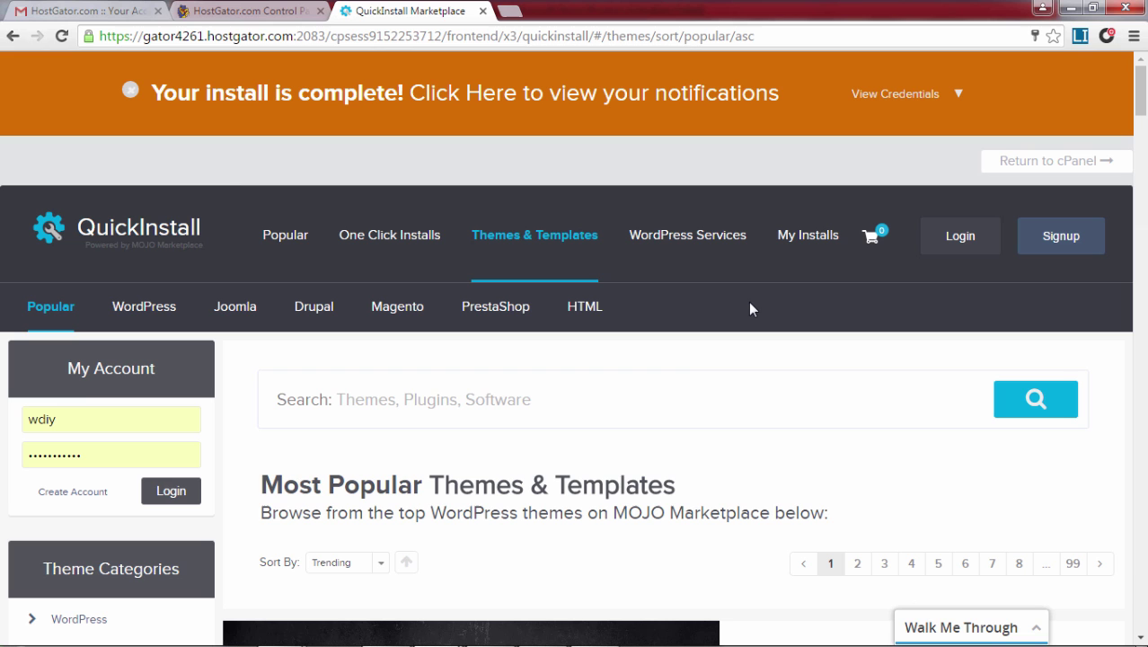
click(808, 234)
scroll(792, 239, down, 2)
scroll(791, 239, down, 2)
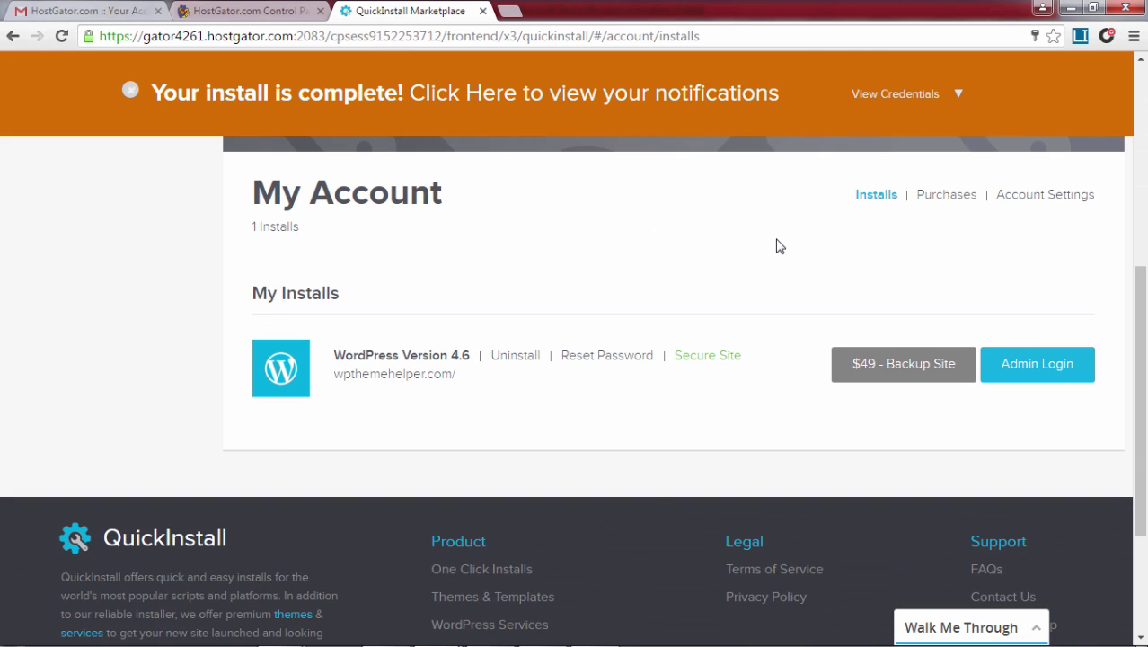
- Reset the install's admin password, then select ns8521 and ns8522.hostgator.com in the Gmail e-mail
click(589, 367)
click(613, 466)
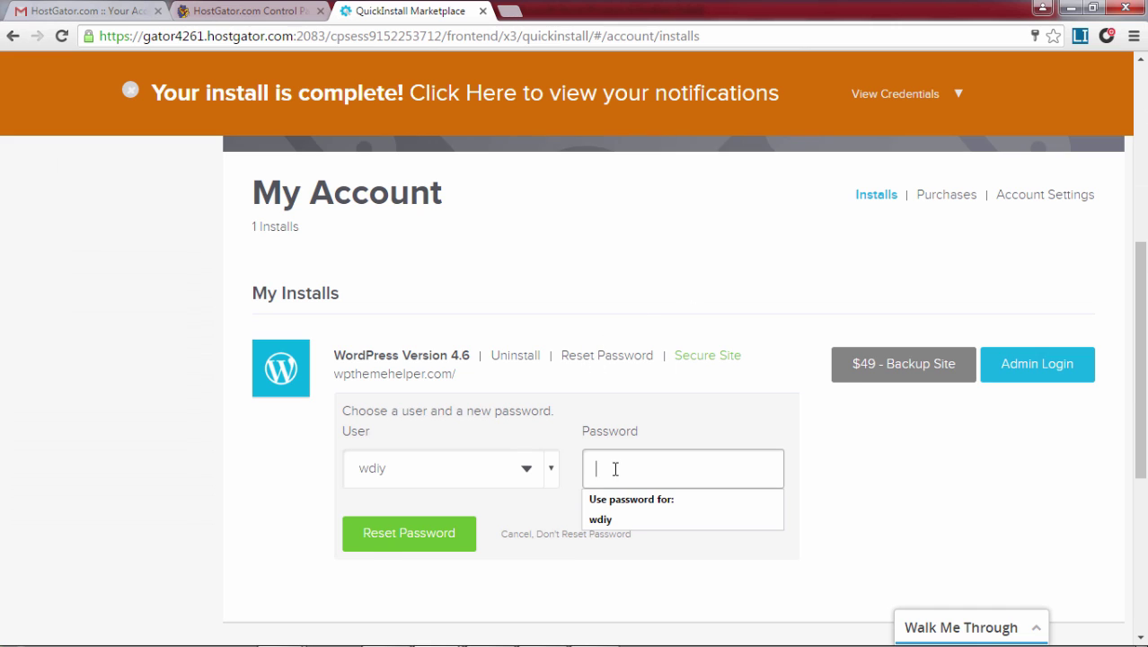
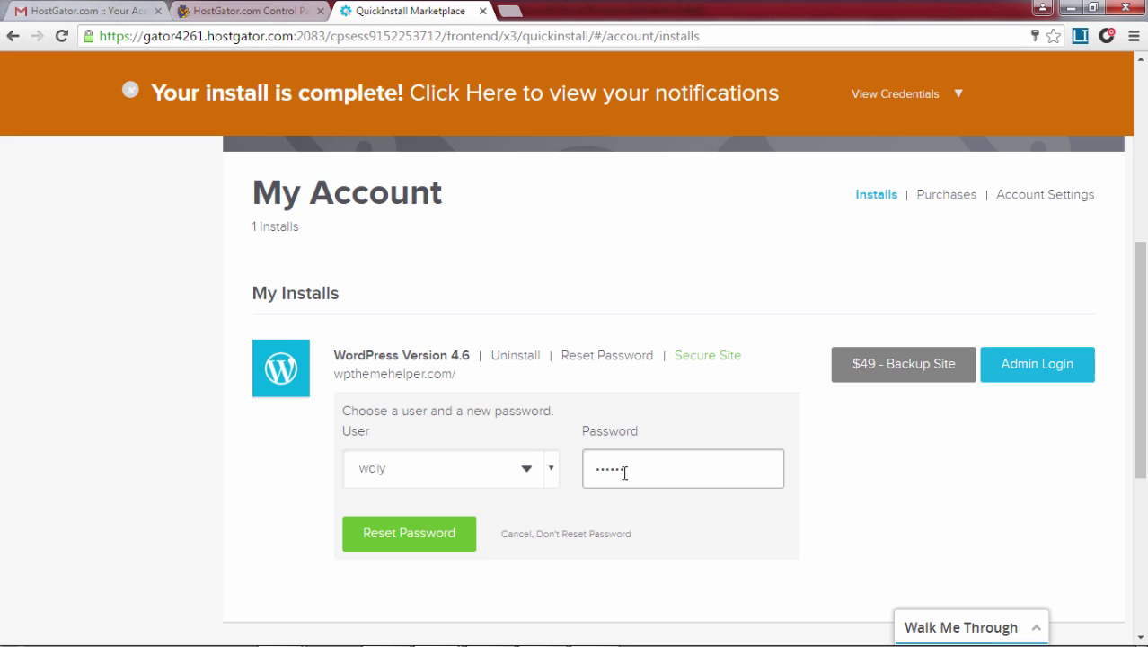
click(436, 538)
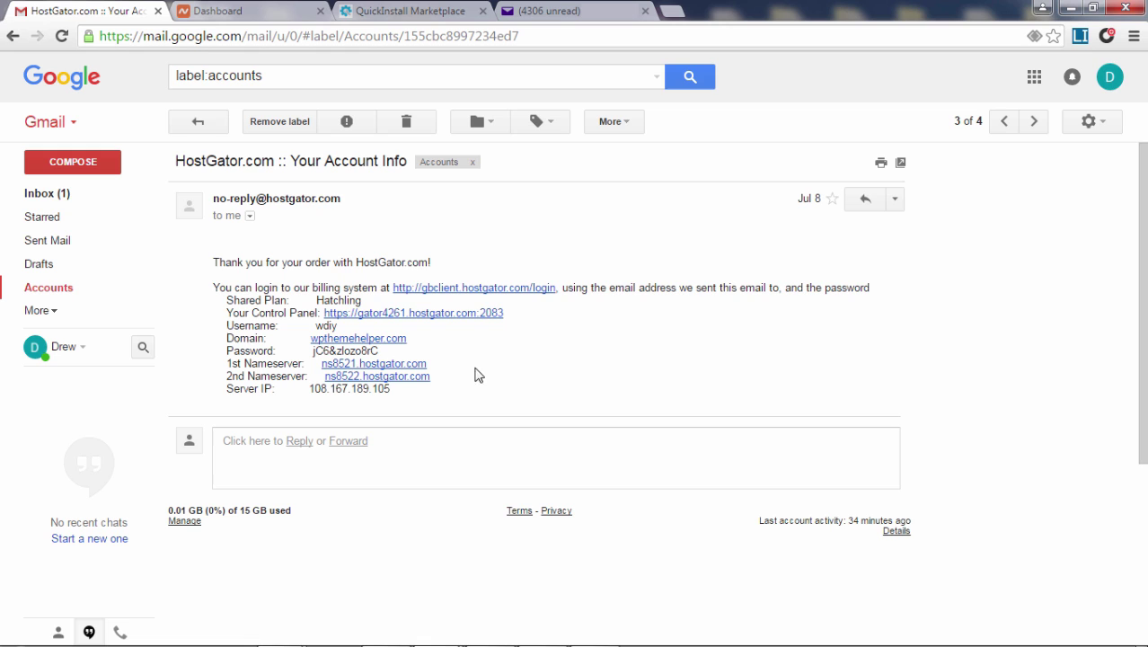
drag(428, 364, 322, 365)
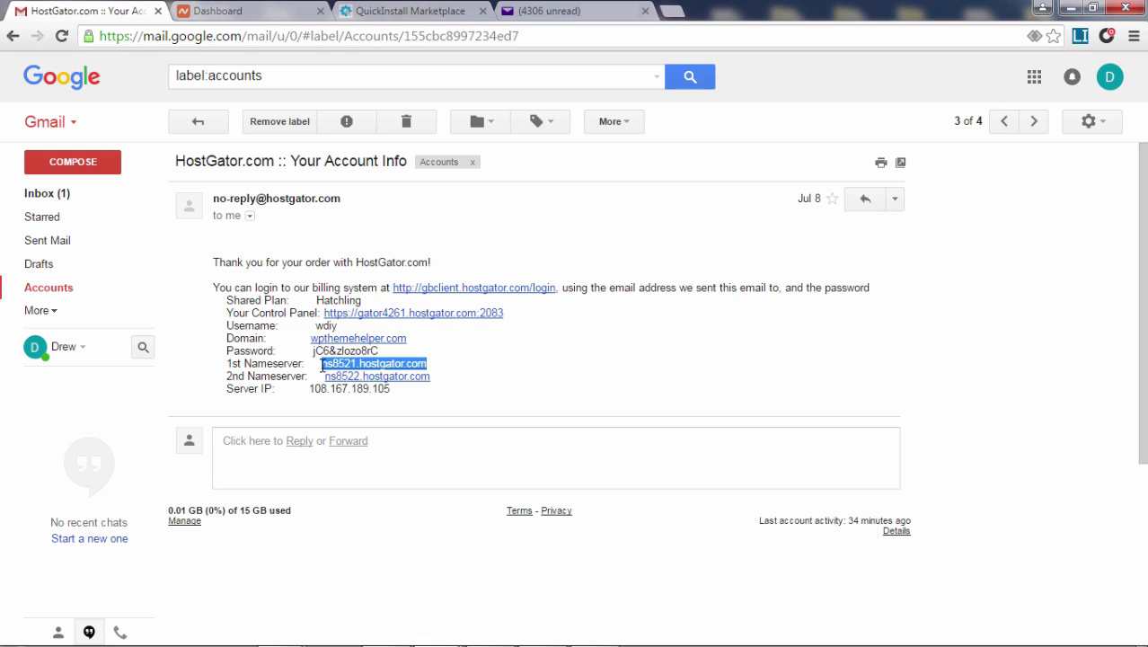
drag(535, 379, 326, 377)
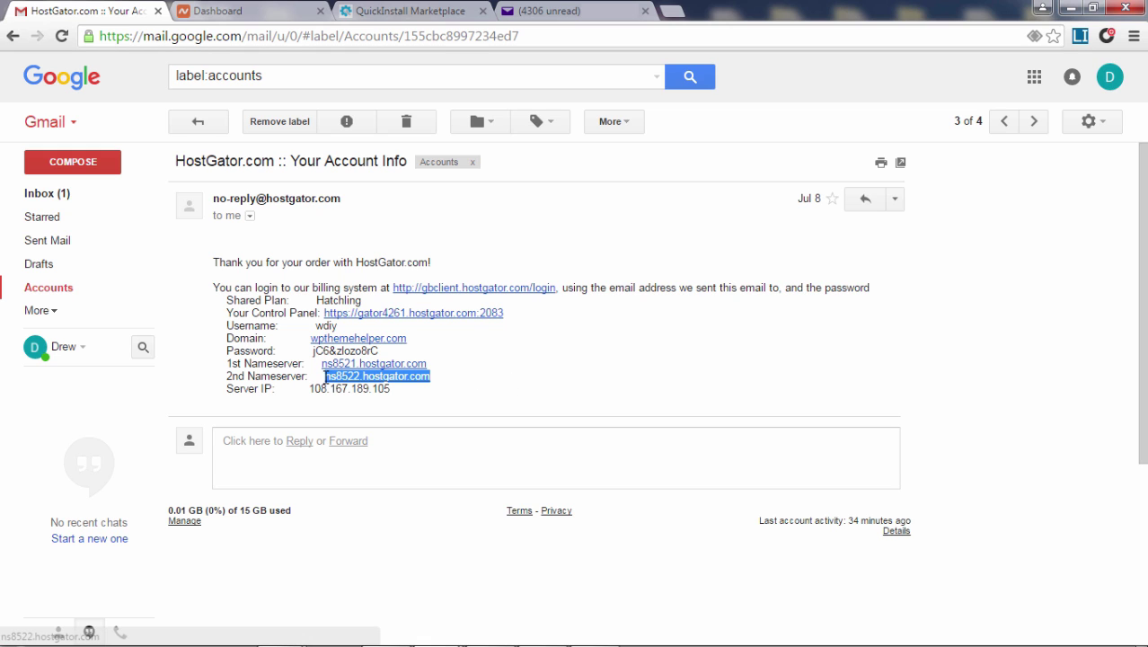
- Open wordpressdiy.org's Namecheap settings and bring up the nameserver choices for Custom DNS
key(ctrl+Tab)
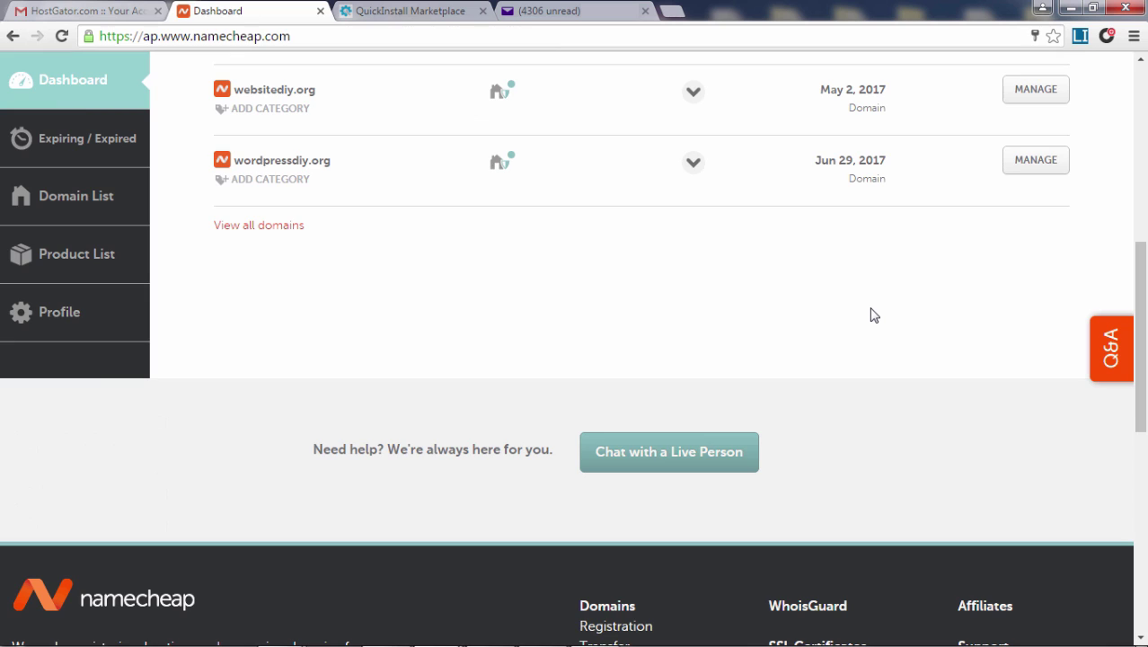
click(1041, 161)
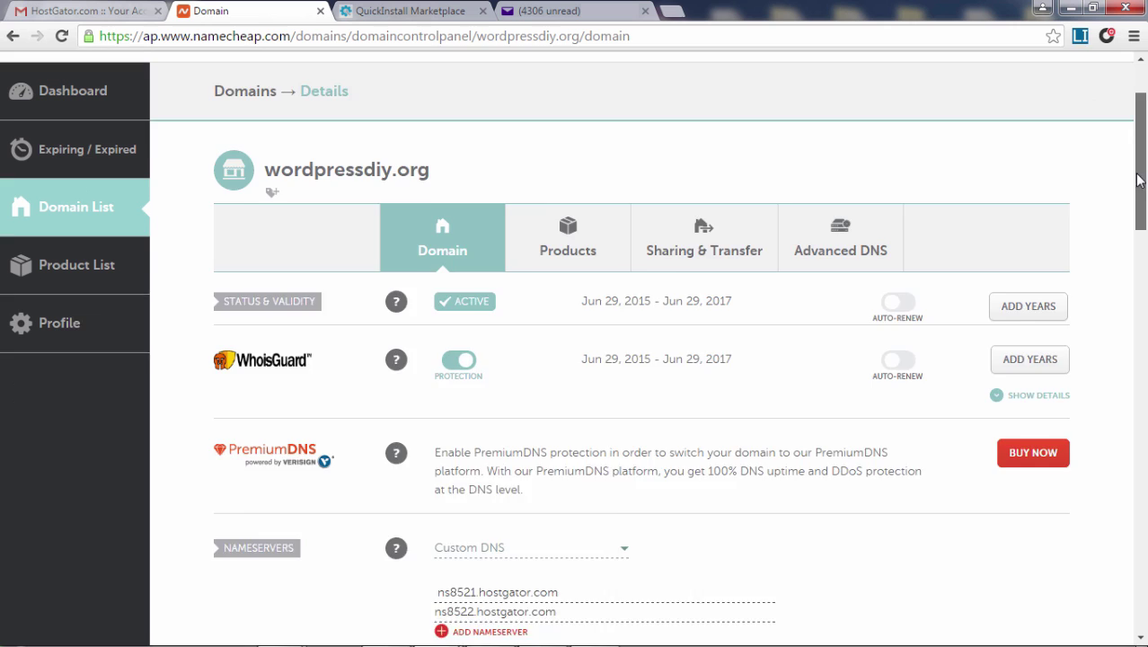
scroll(1140, 180, down, 3)
click(624, 236)
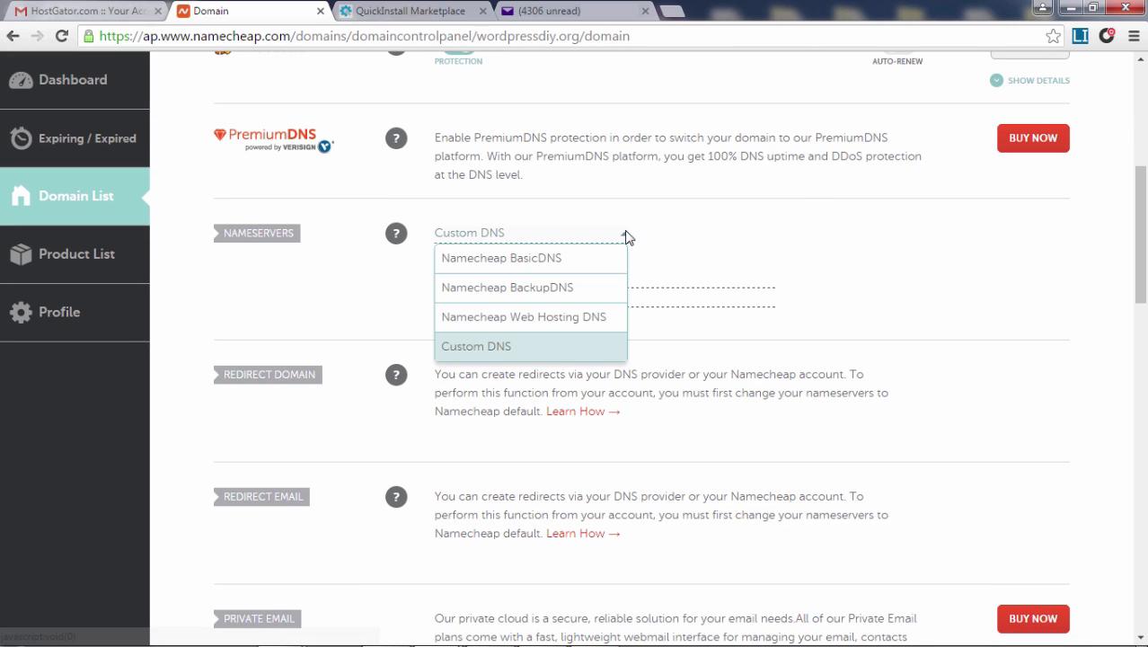
- Copy ns8521.hostgator.com and ns8522.hostgator.com from the e-mail into the nameserver fields and save
key(ctrl+shift+Tab)
drag(428, 363, 321, 365)
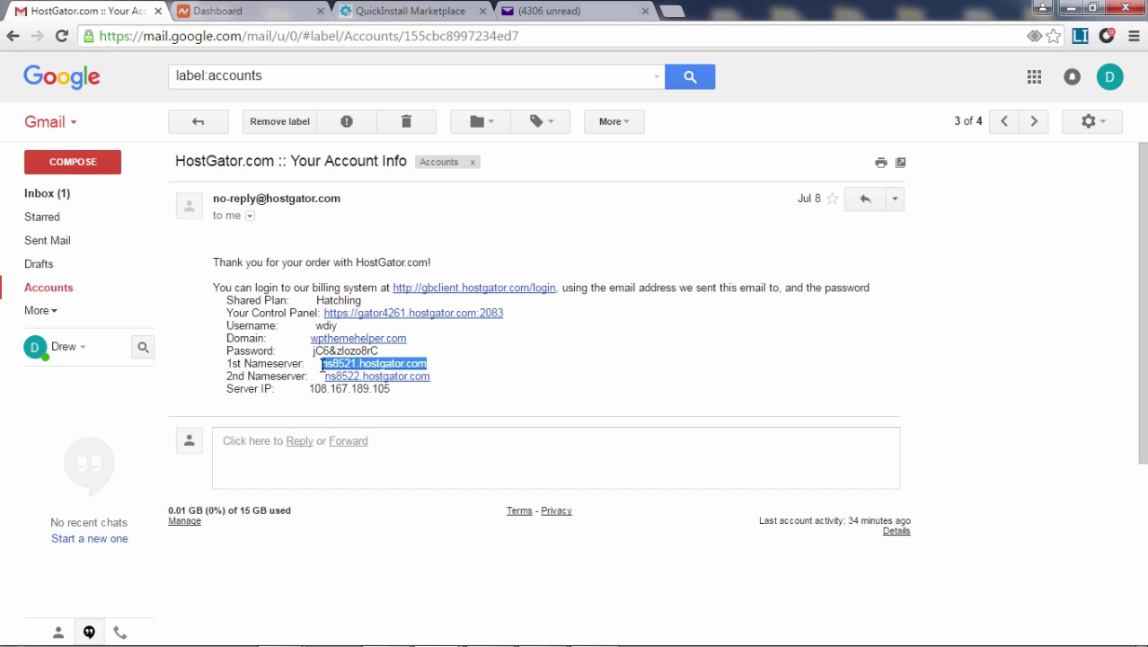
key(ctrl+Tab)
drag(557, 275, 352, 274)
key(ctrl+shift+Tab)
drag(437, 378, 326, 377)
key(ctrl+c)
key(ctrl+Tab)
drag(558, 279, 420, 276)
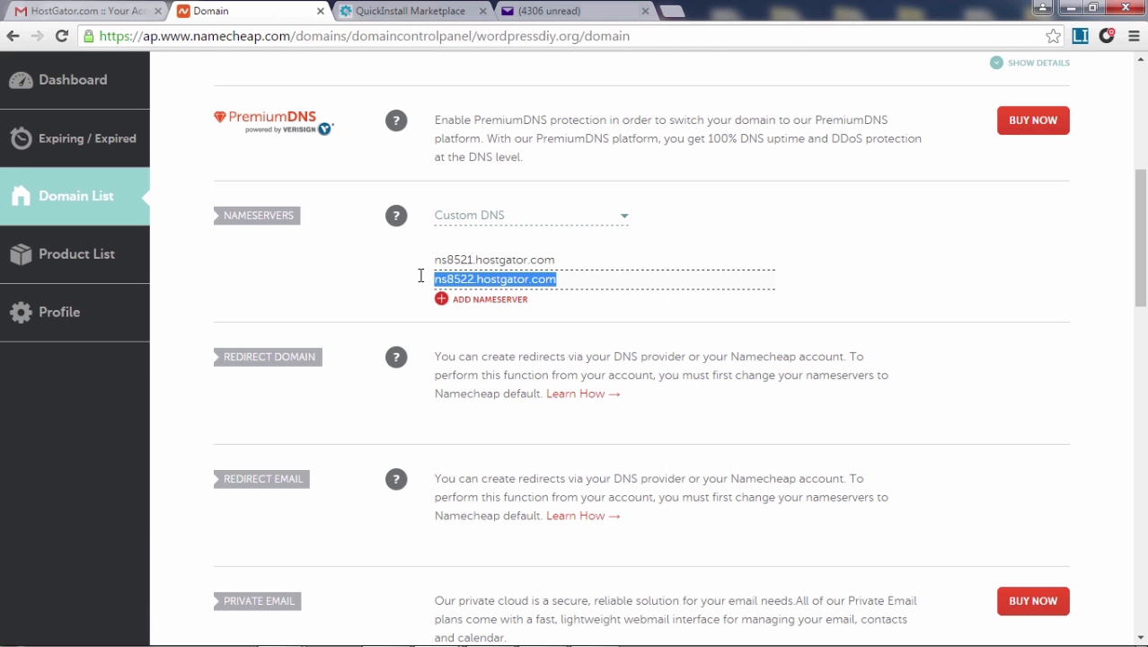
key(ctrl+v)
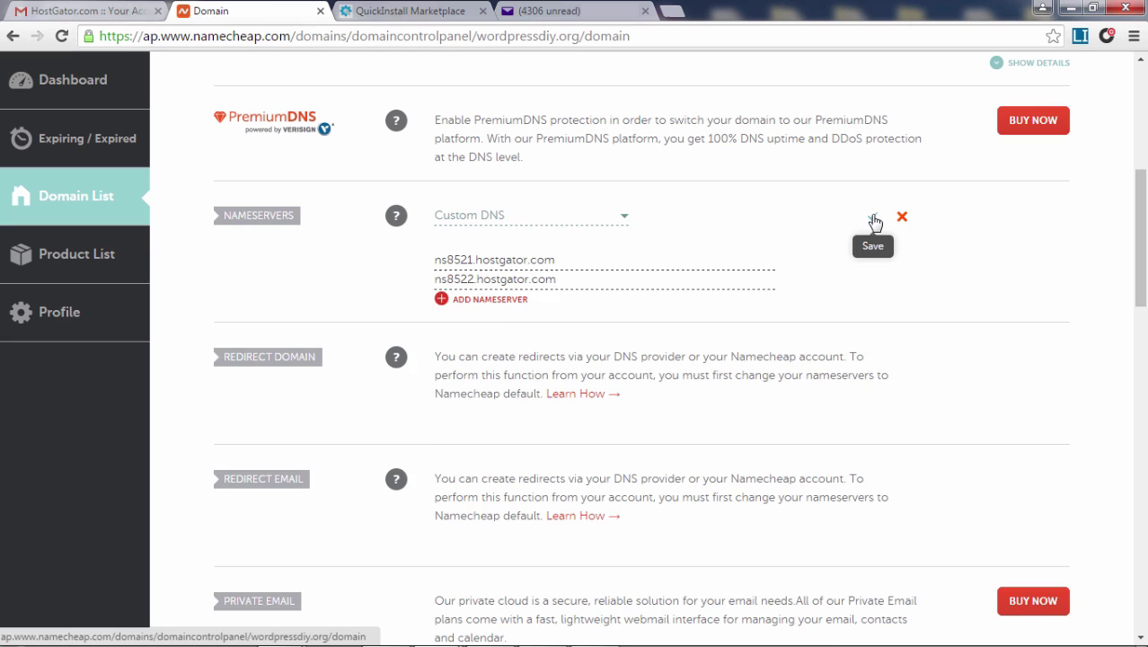
click(875, 220)
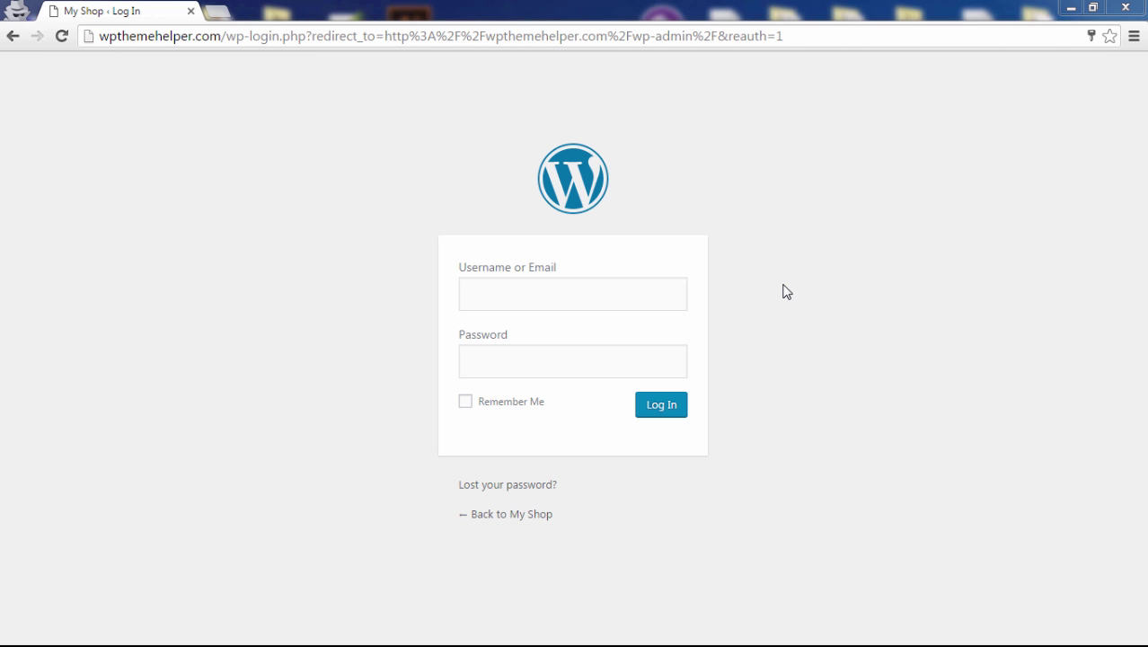
- Log in to My Shop's WordPress admin using the saved autofill credentials
click(616, 292)
text(W)
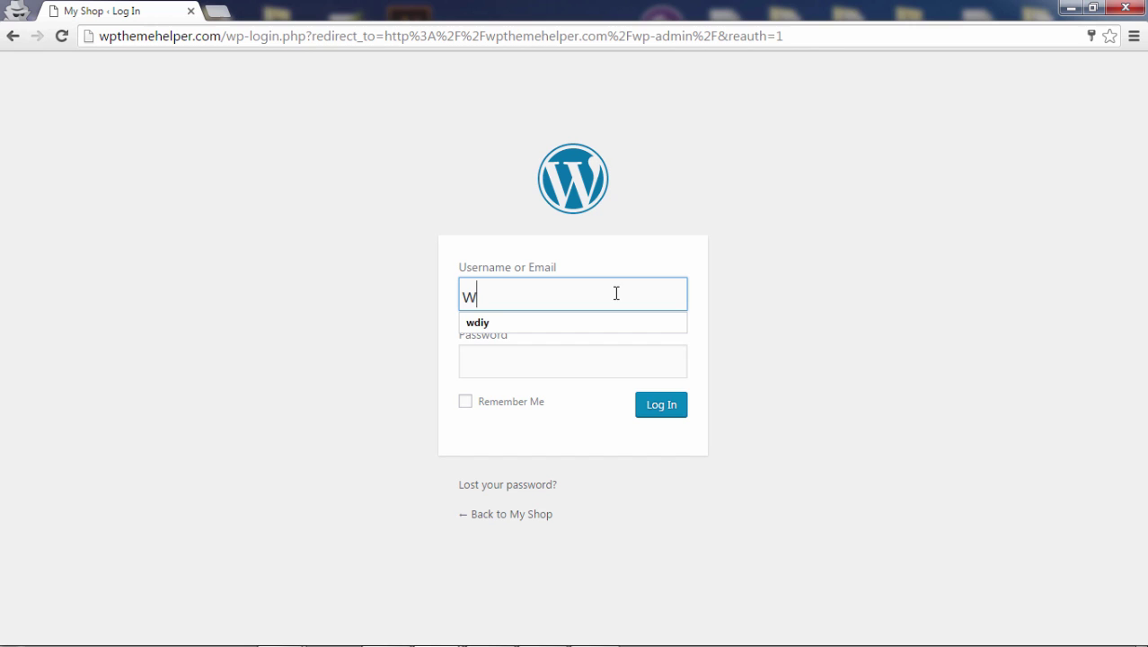
click(607, 321)
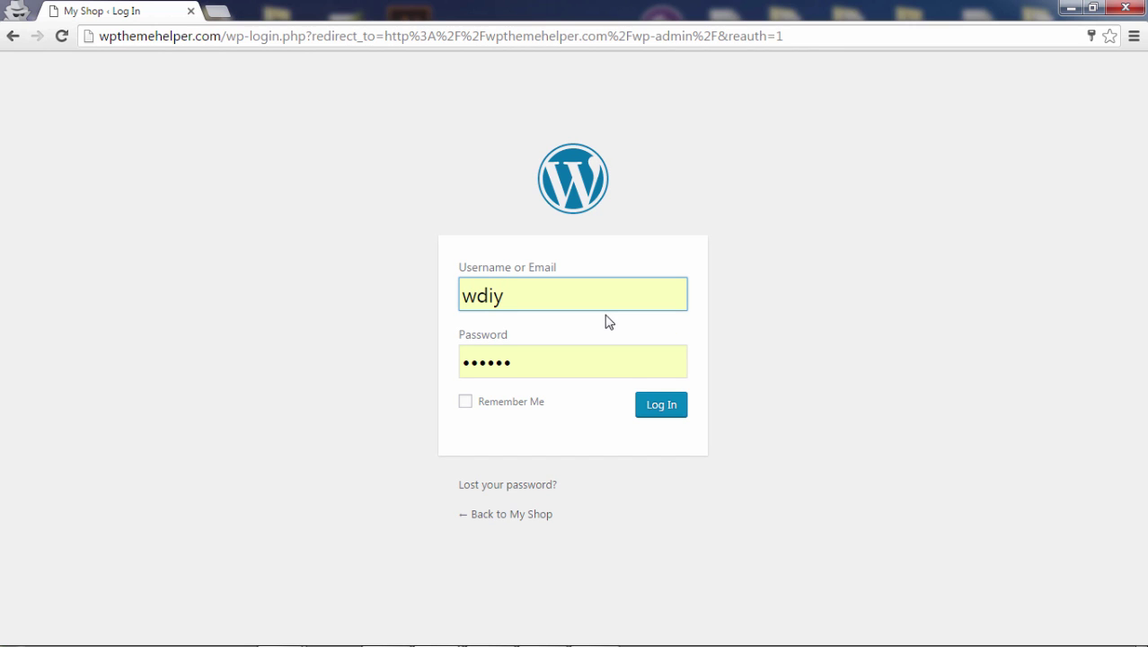
click(659, 405)
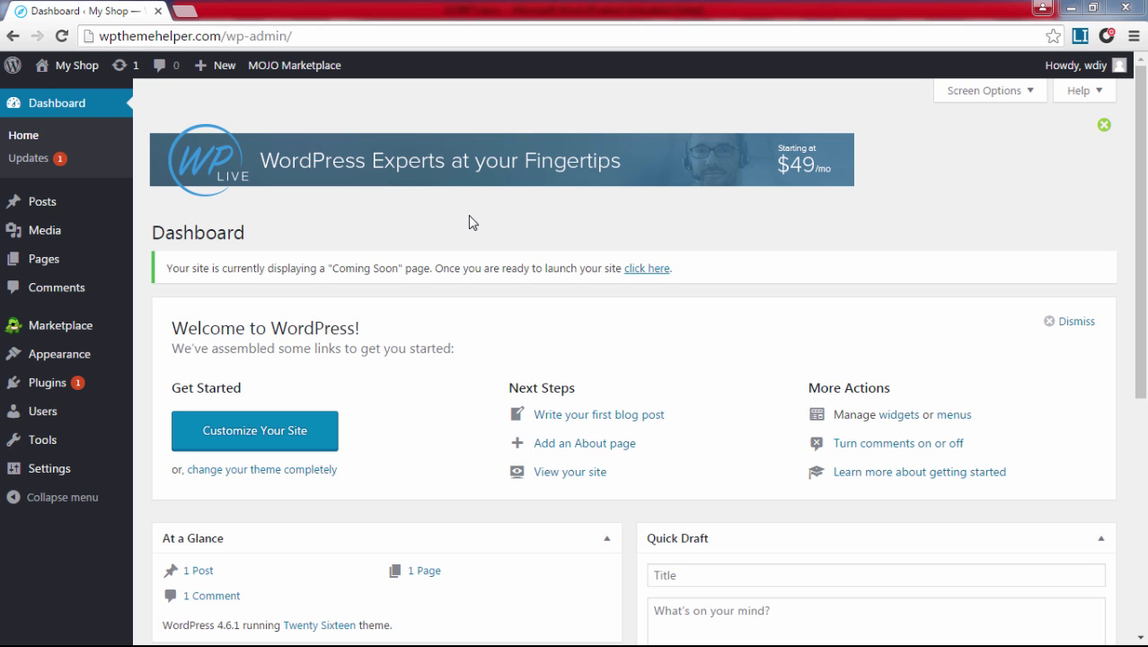
- Set the permalink structure to Post name (/%postname%/), save it, and go to Plugins
mouse_move(72, 466)
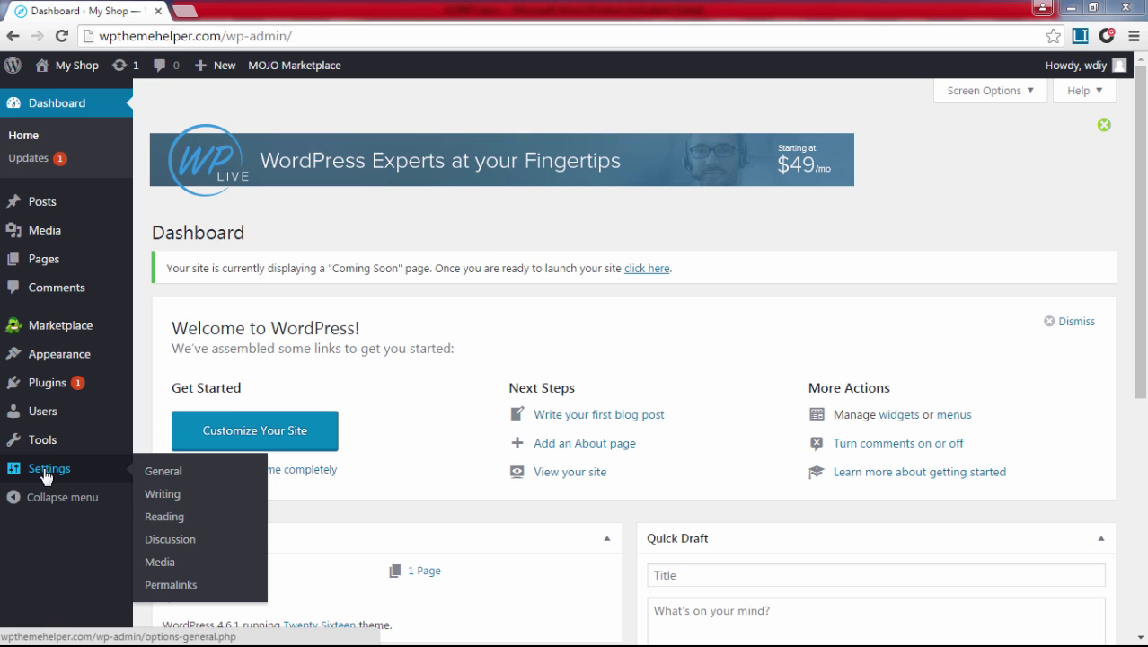
click(171, 584)
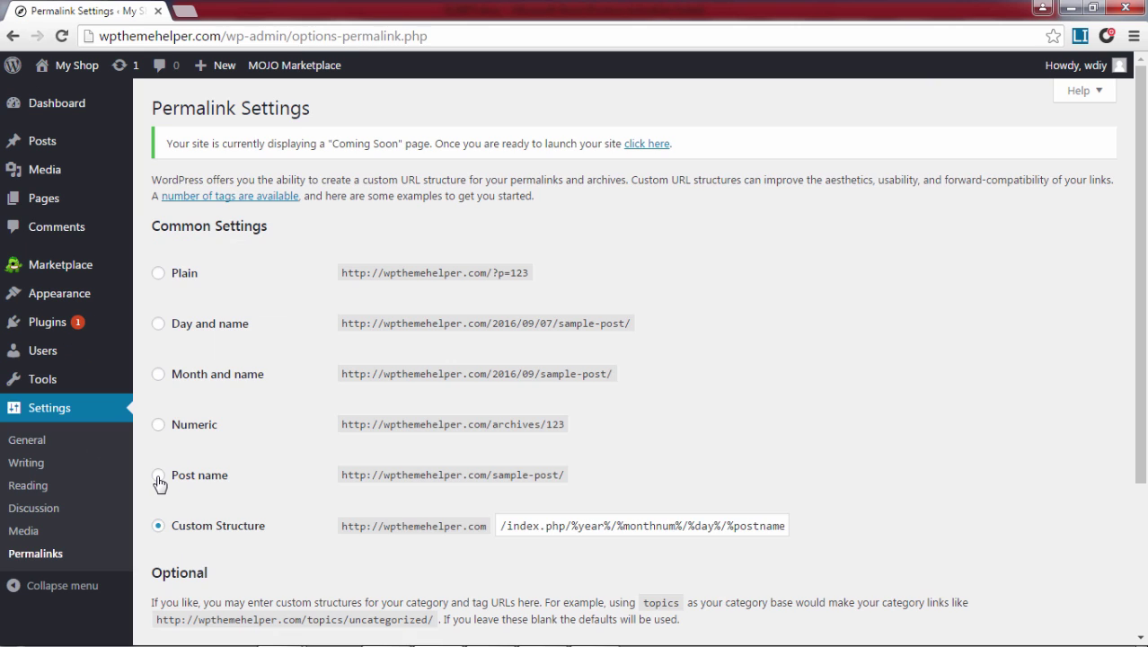
click(159, 476)
scroll(158, 484, down, 3)
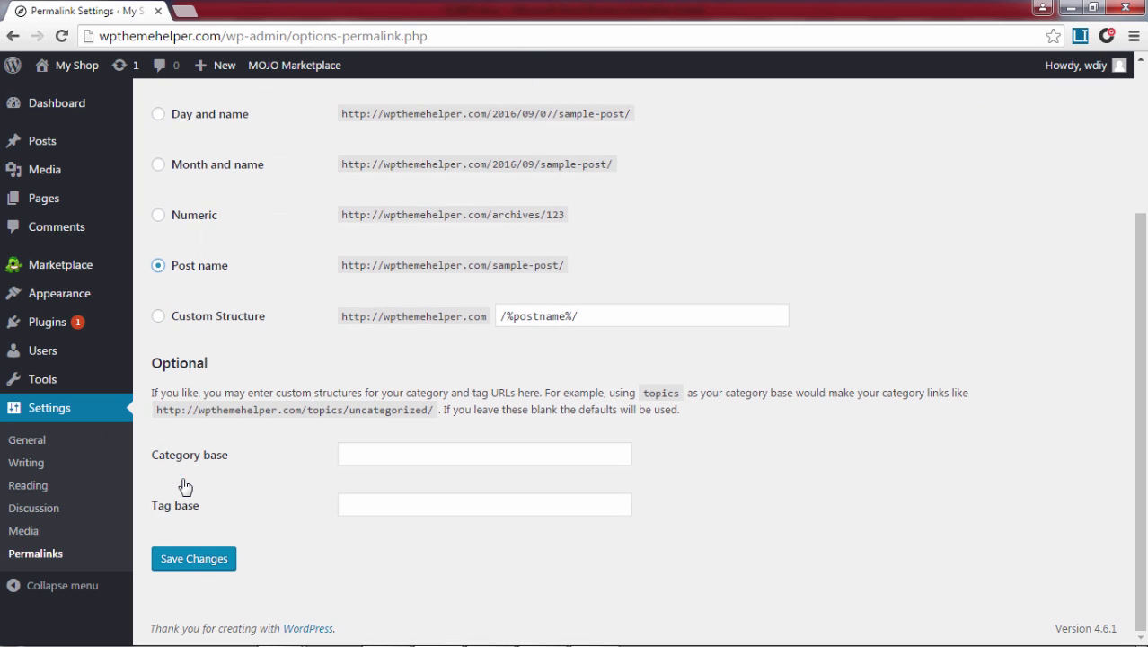
click(189, 559)
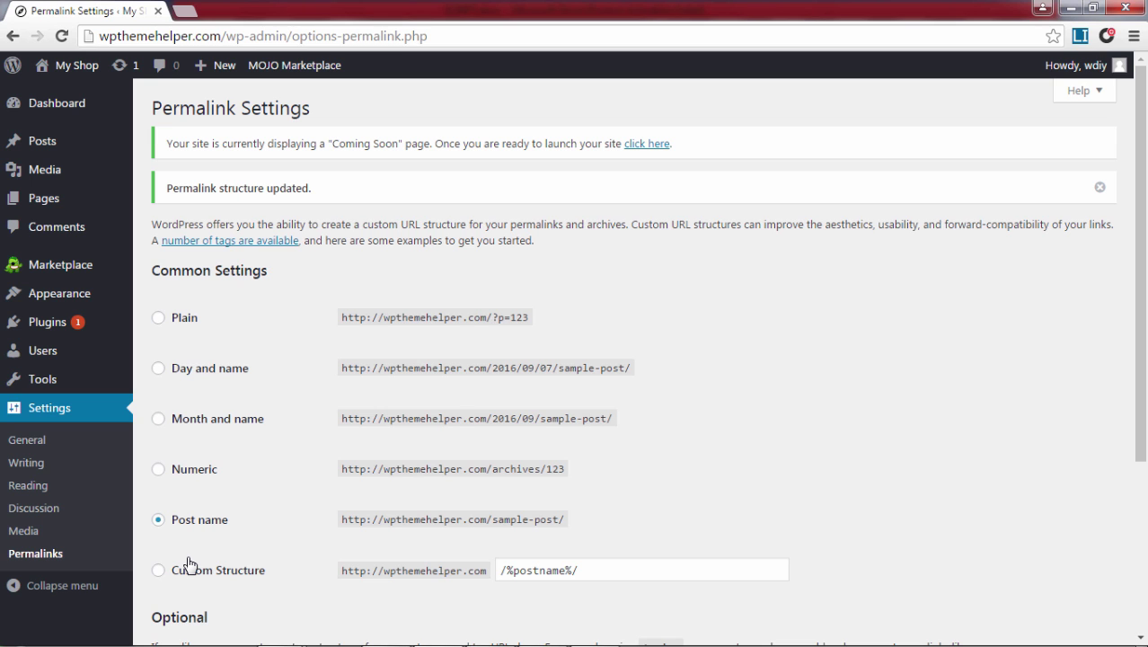
click(49, 324)
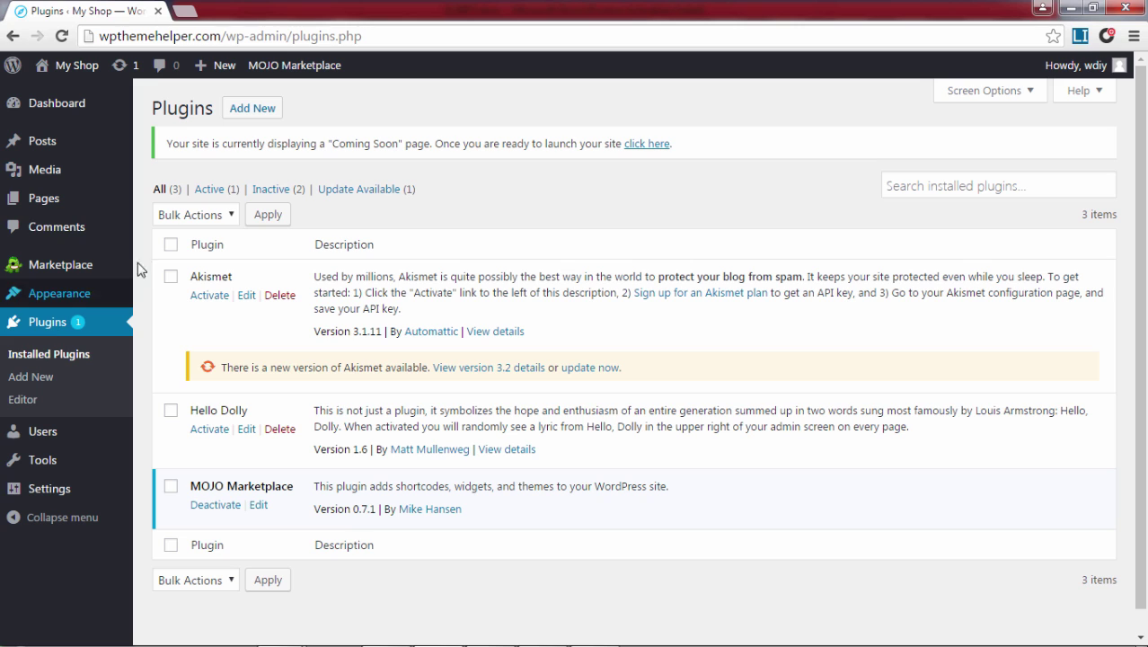
- Bulk-deactivate all three plugins: Akismet, Hello Dolly and MOJO Marketplace
click(170, 244)
click(189, 217)
click(185, 268)
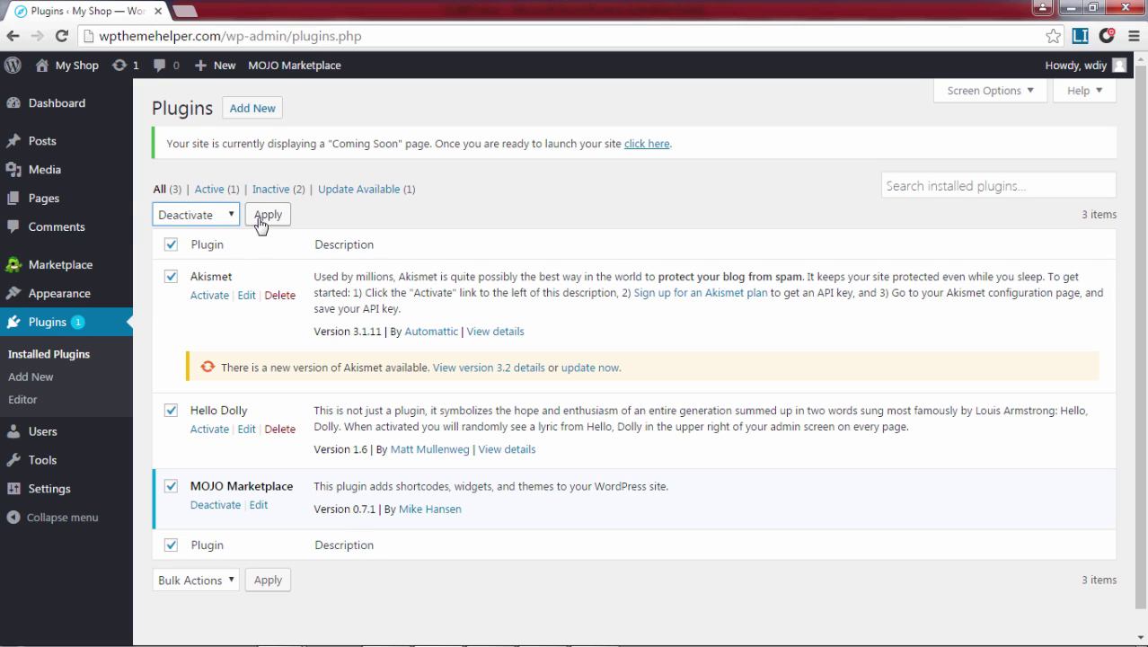
- Bulk-delete the three deactivated plugins and confirm the deletion
click(267, 214)
click(171, 245)
click(208, 217)
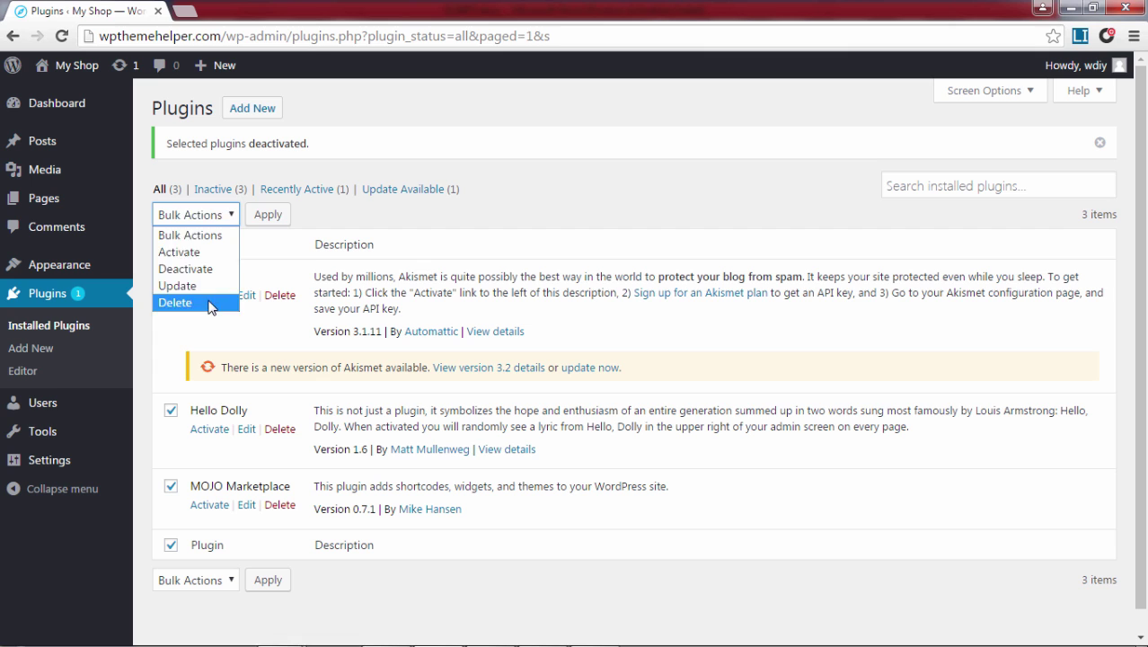
click(175, 302)
click(268, 215)
click(641, 133)
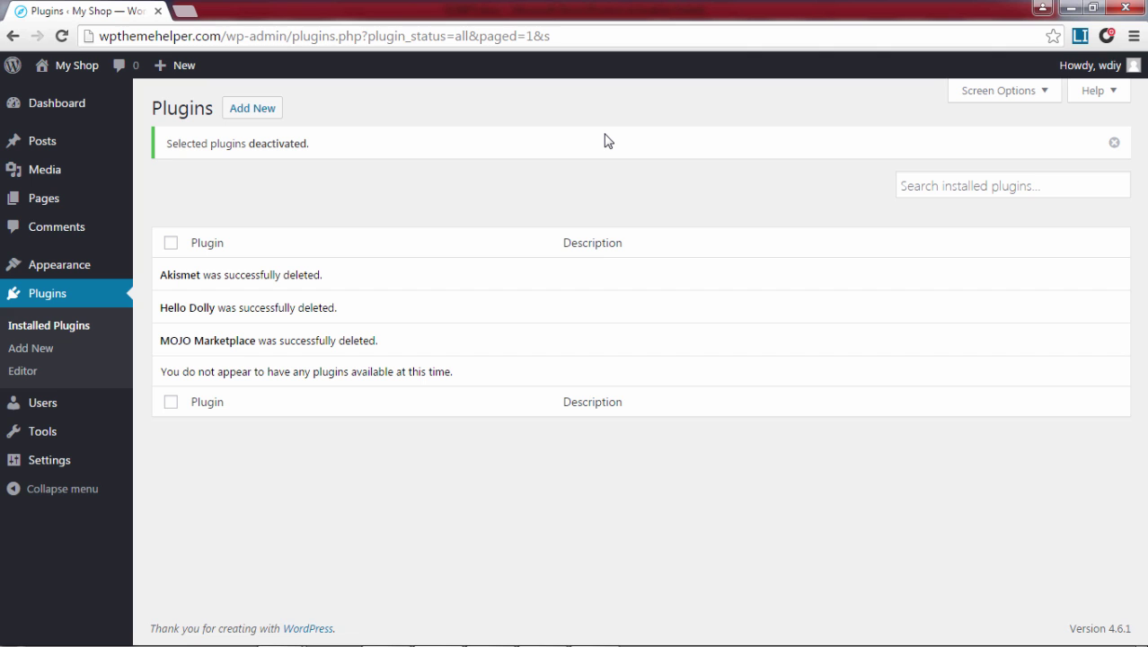
- Search Add New plugins for 'woocommerce', then install and activate WooCommerce
click(257, 110)
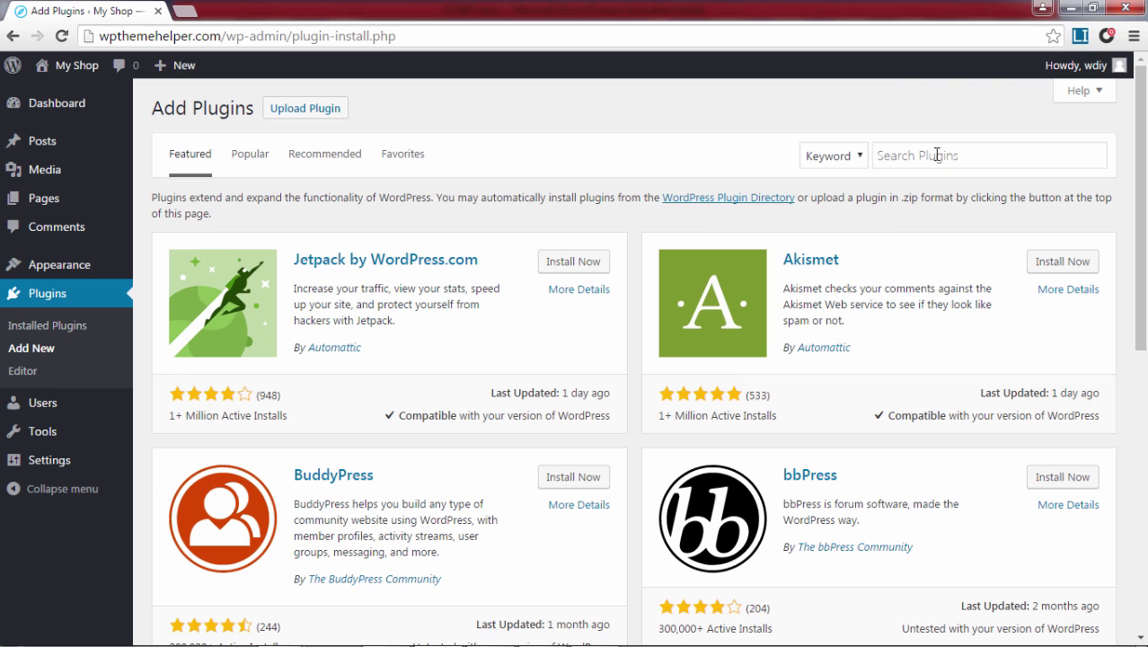
click(933, 153)
text(woocommerce)
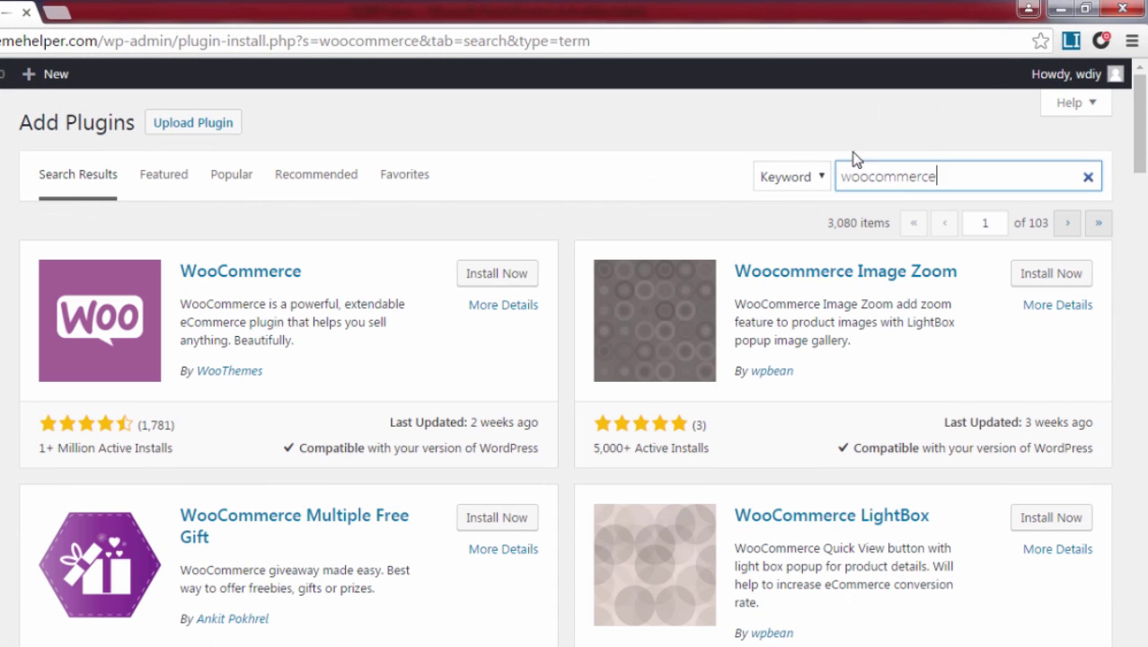
click(552, 258)
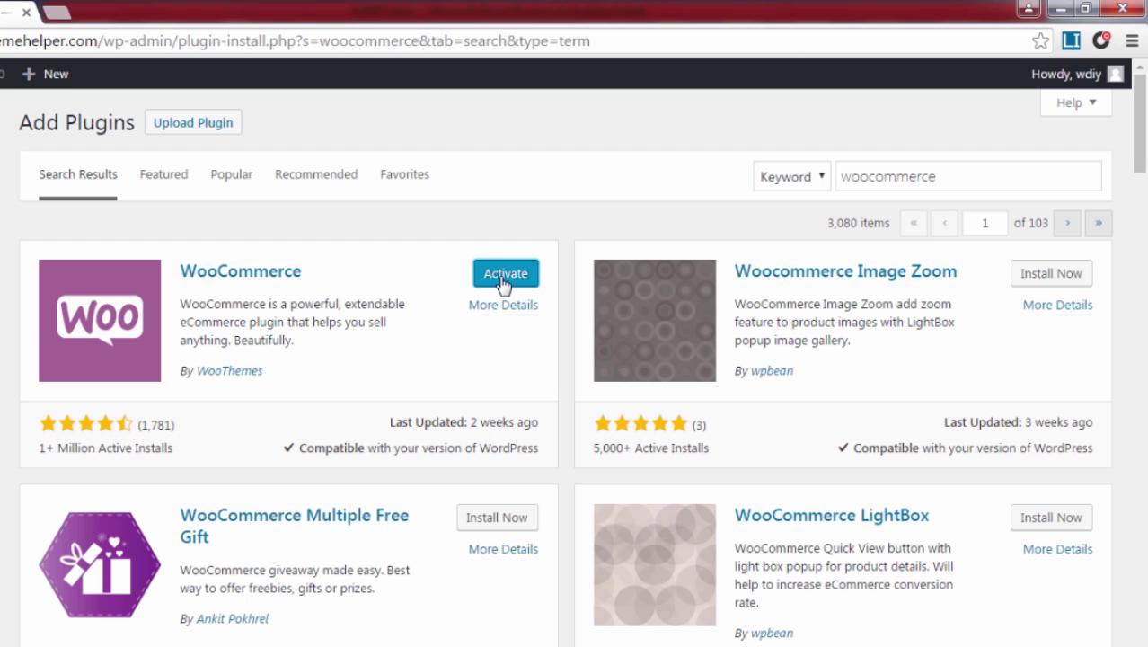
click(503, 280)
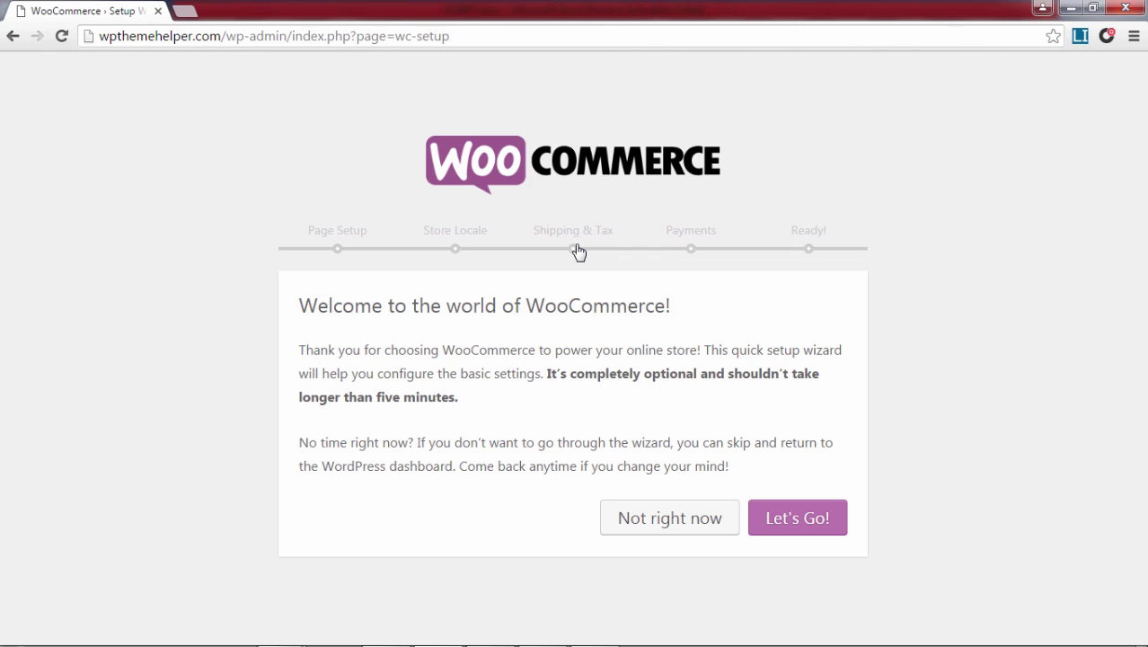
- Start the WooCommerce setup wizard and accept the default store pages
click(794, 532)
scroll(790, 534, down, 3)
click(798, 586)
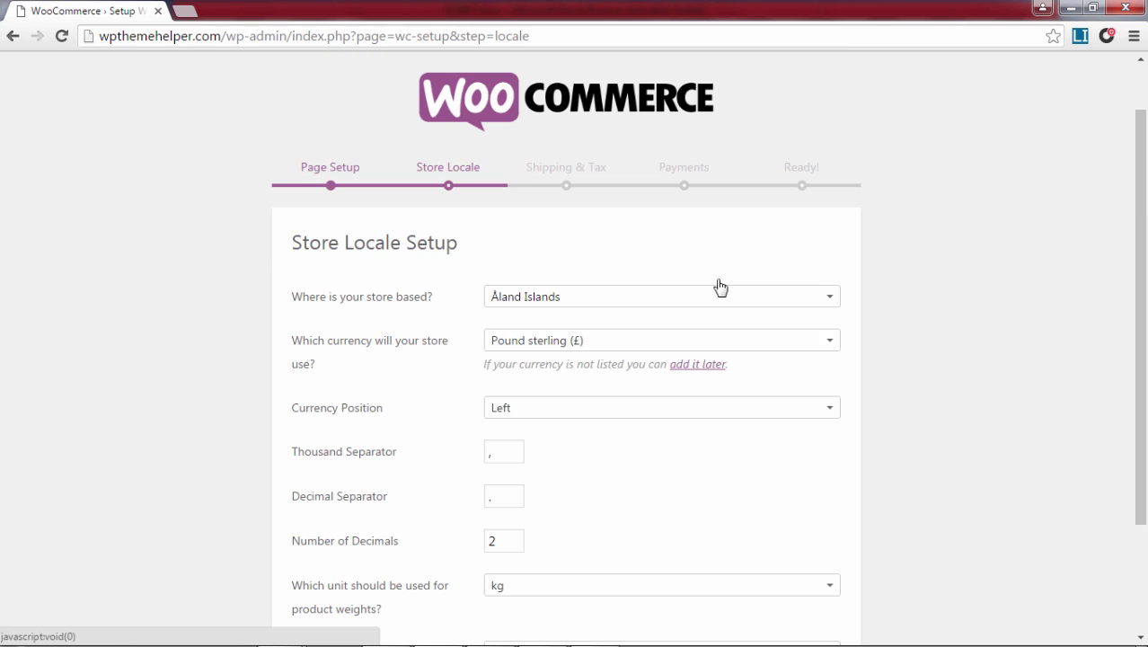
- Set the store location to United States — California with USD, lbs and in units
click(717, 292)
text(united states)
click(584, 423)
click(618, 370)
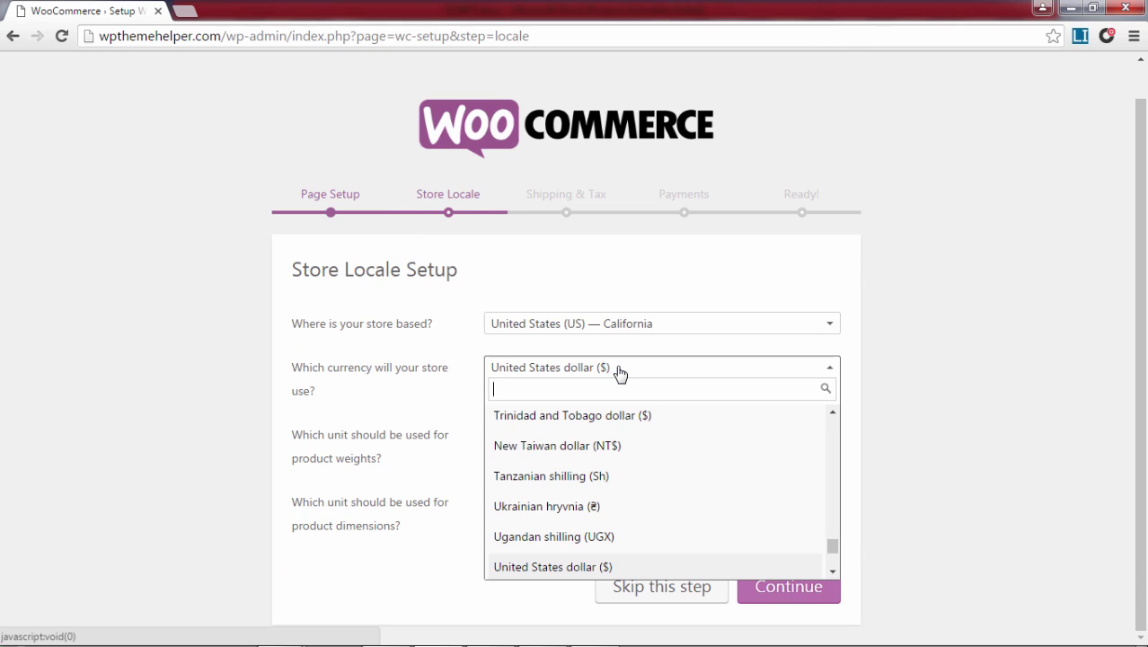
click(618, 370)
click(595, 438)
click(595, 438)
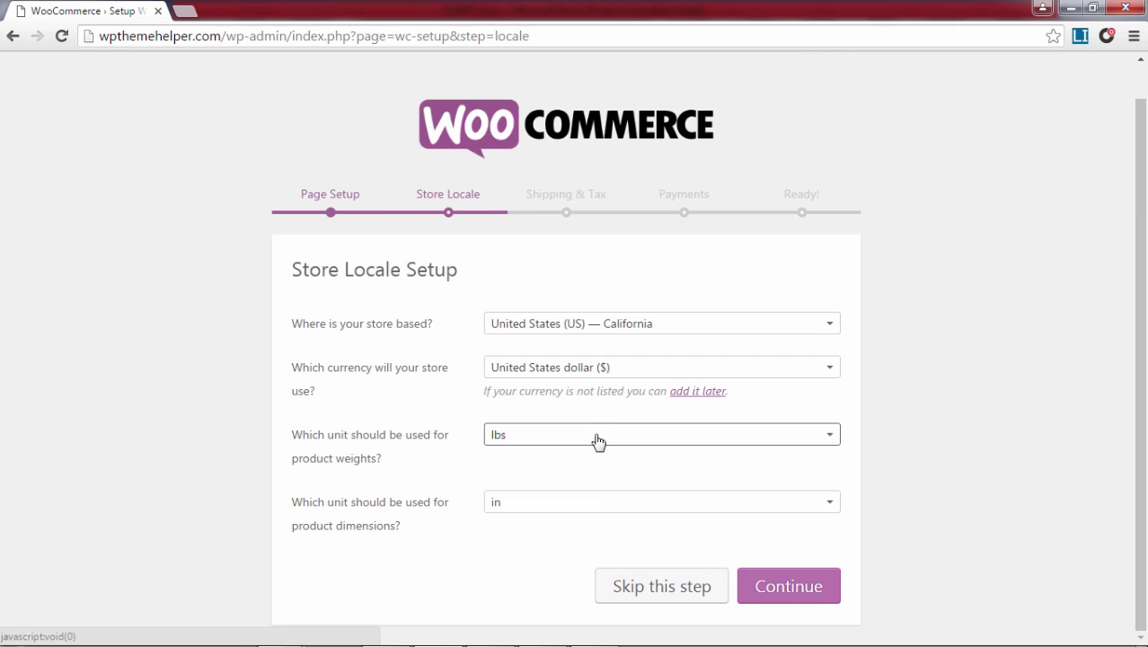
click(600, 508)
click(600, 507)
click(776, 589)
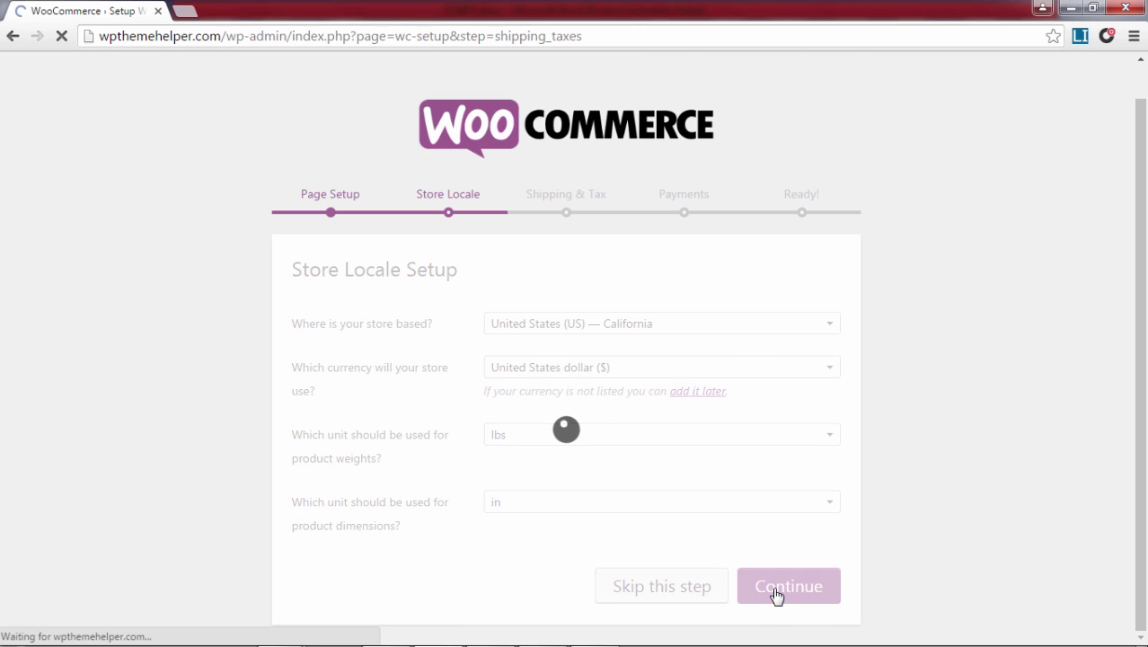
- Turn on charging sales tax in the shipping and tax step
click(496, 471)
scroll(501, 476, down, 3)
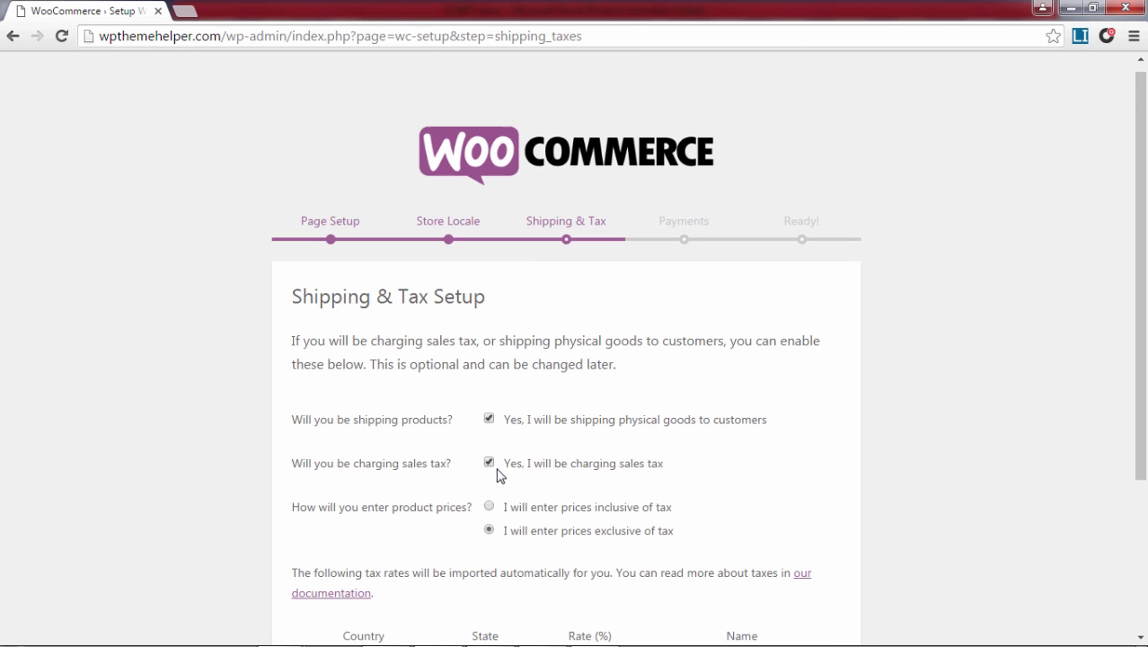
click(781, 596)
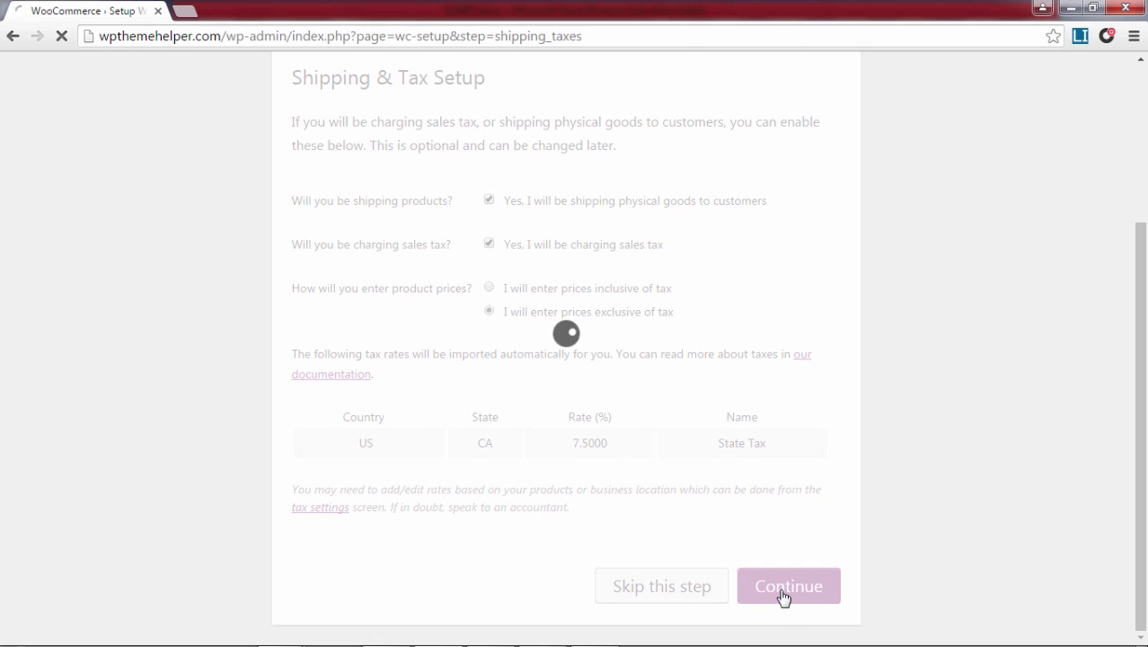
- Enable PayPal Standard payments, finish the setup, and decline usage tracking
scroll(781, 598, down, 1)
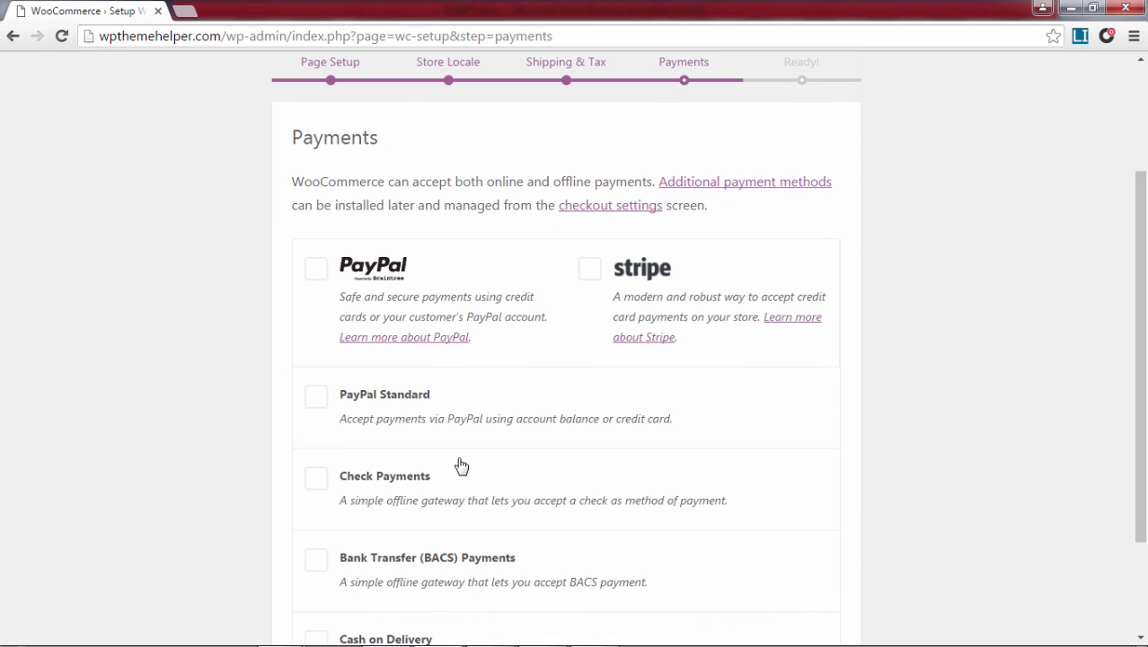
click(317, 400)
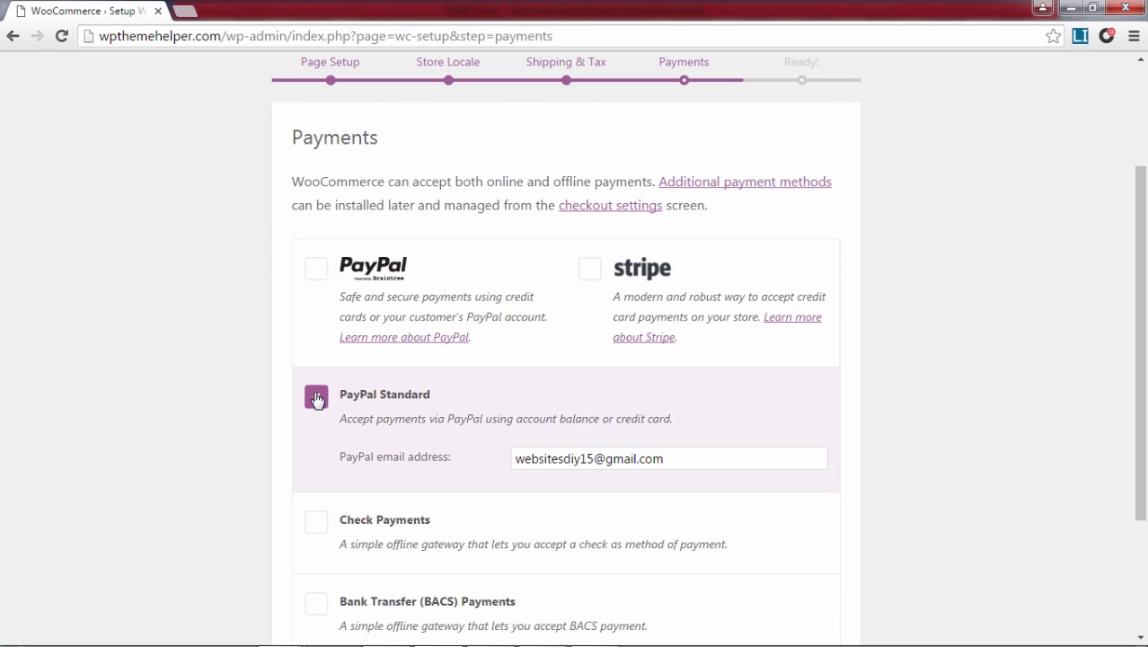
click(697, 462)
drag(665, 460, 573, 461)
click(694, 464)
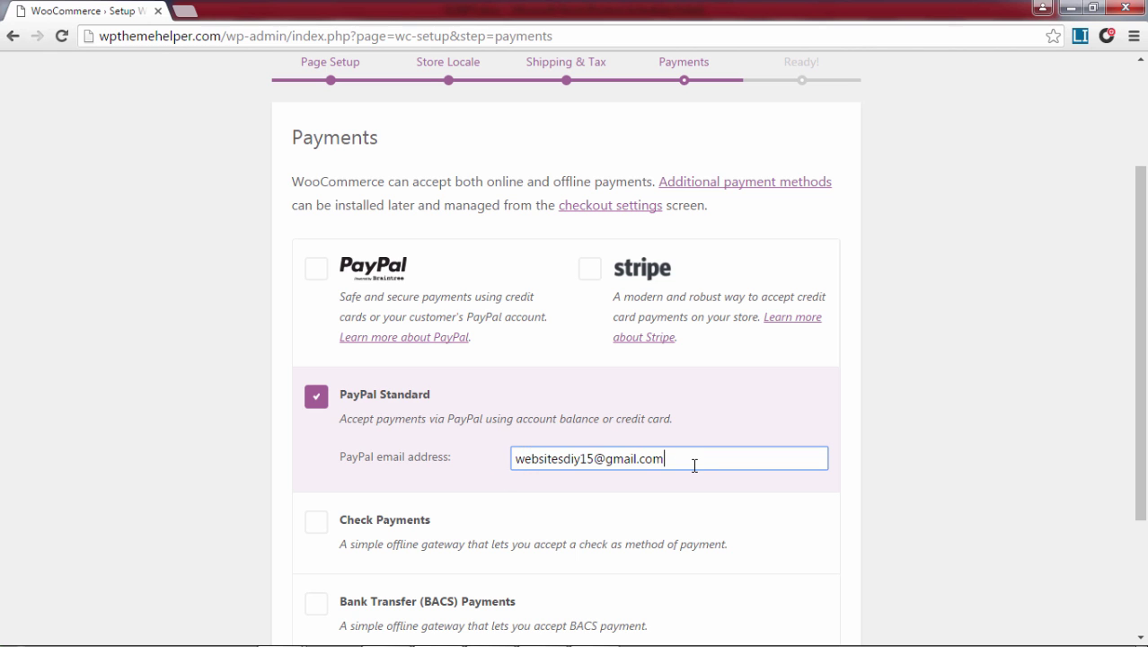
scroll(719, 503, down, 2)
click(774, 586)
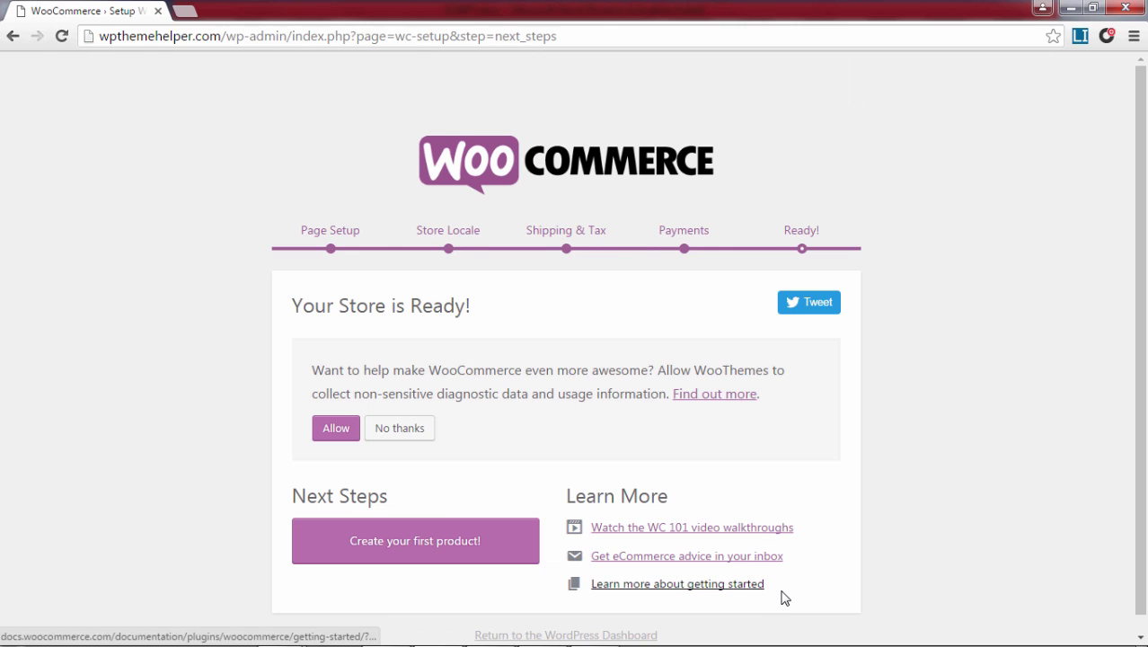
click(399, 429)
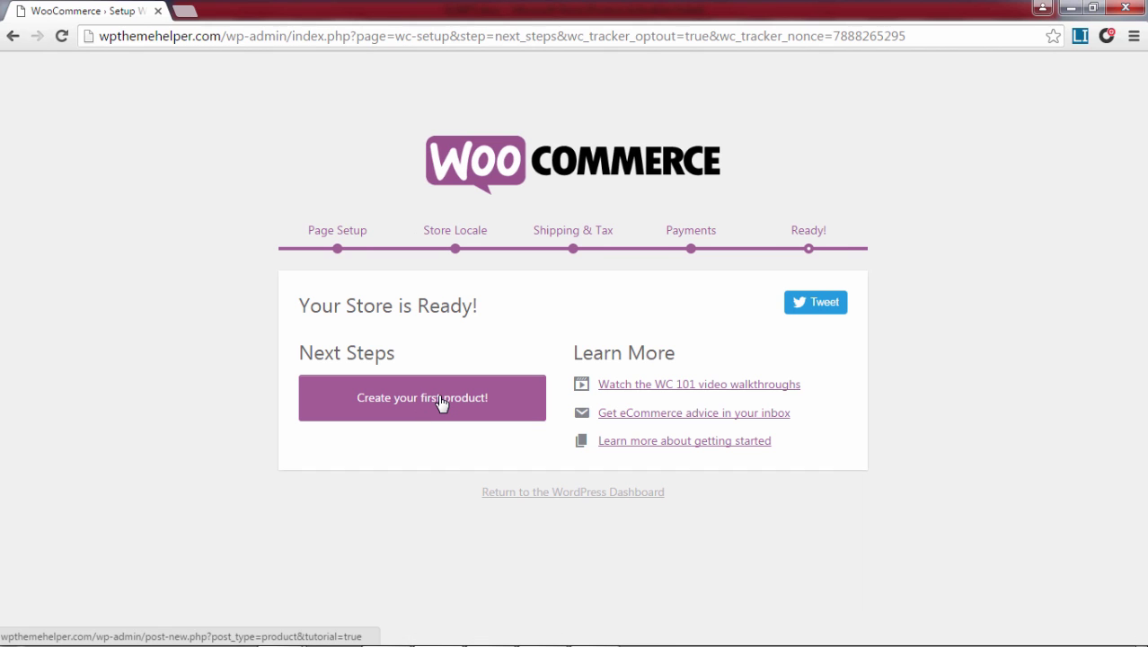
- Leave the finished wizard through the 'Create your first product!' link
click(441, 404)
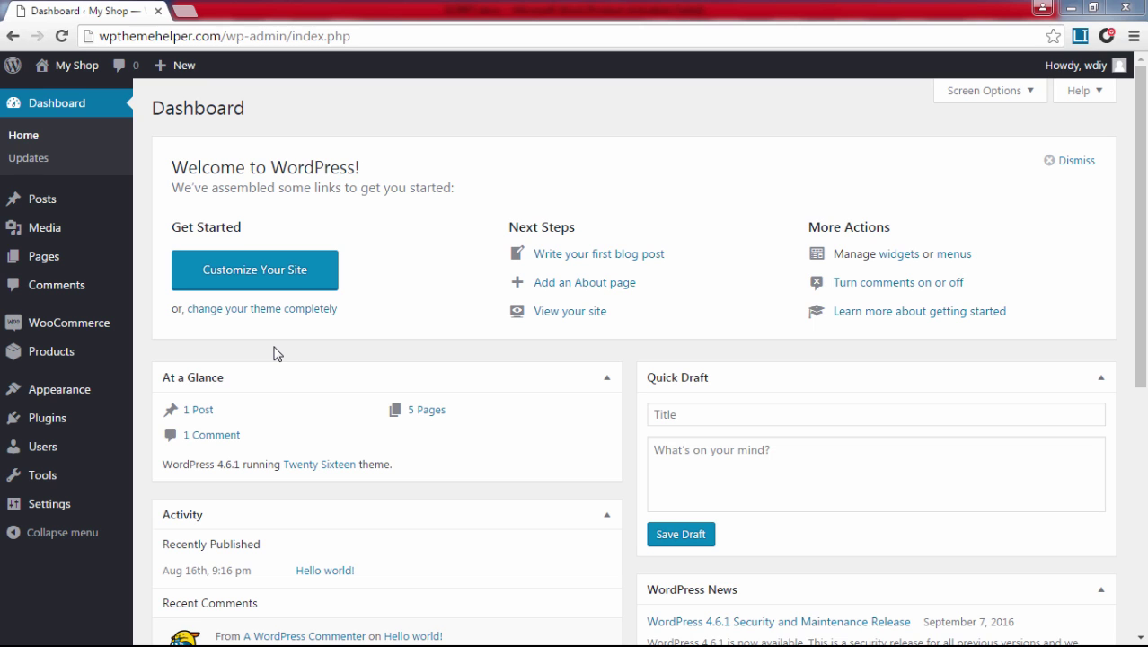
- Go to Appearance > Themes and open Add New to see the featured themes
mouse_move(42, 398)
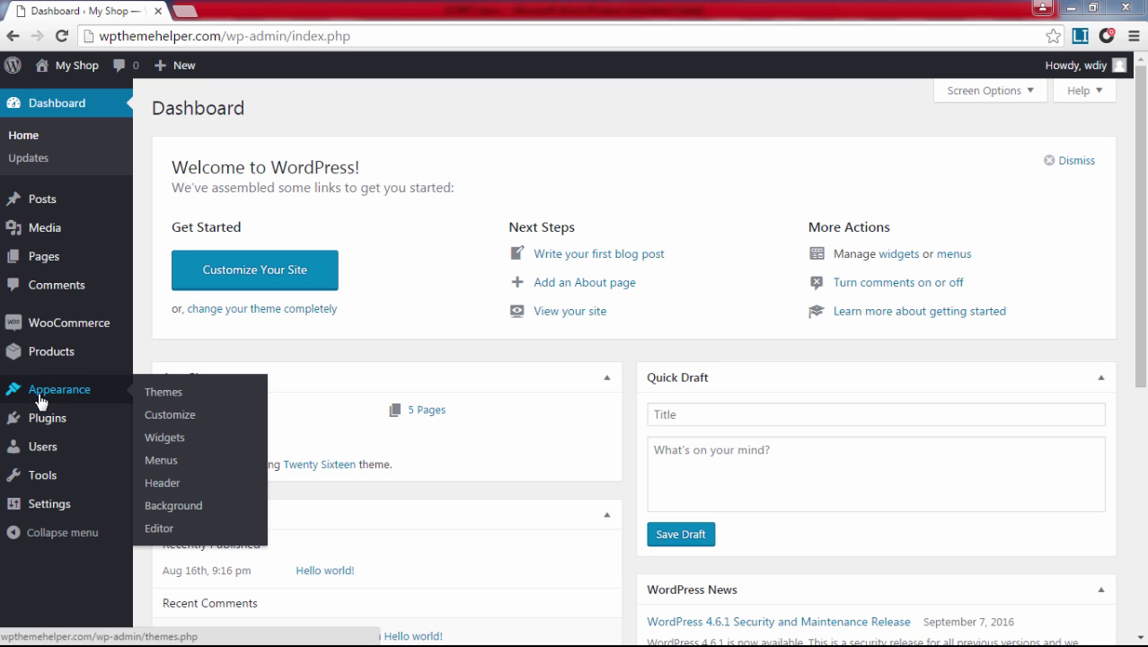
click(165, 396)
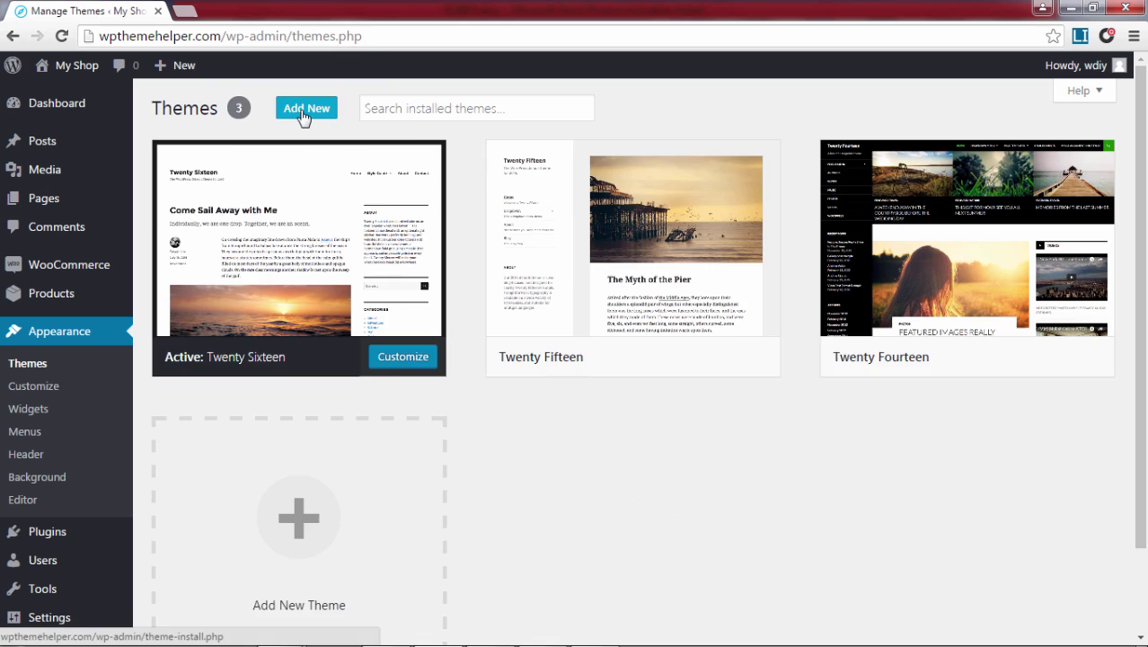
click(304, 112)
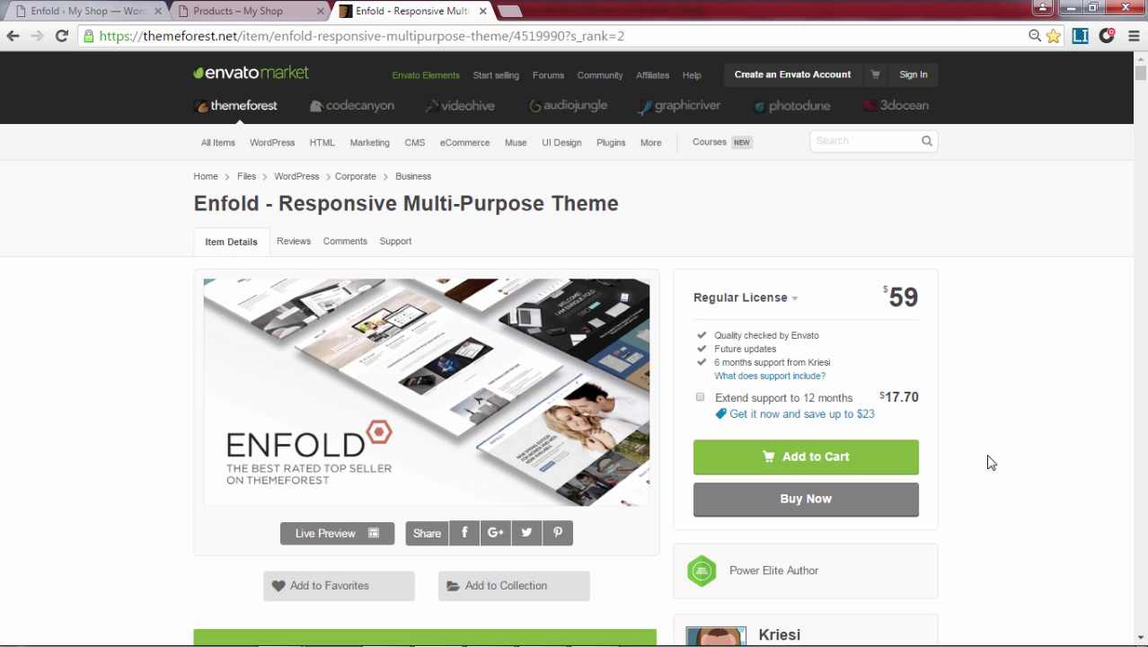
- Buy the Enfold theme on ThemeForest and download its installable WordPress file only
click(830, 458)
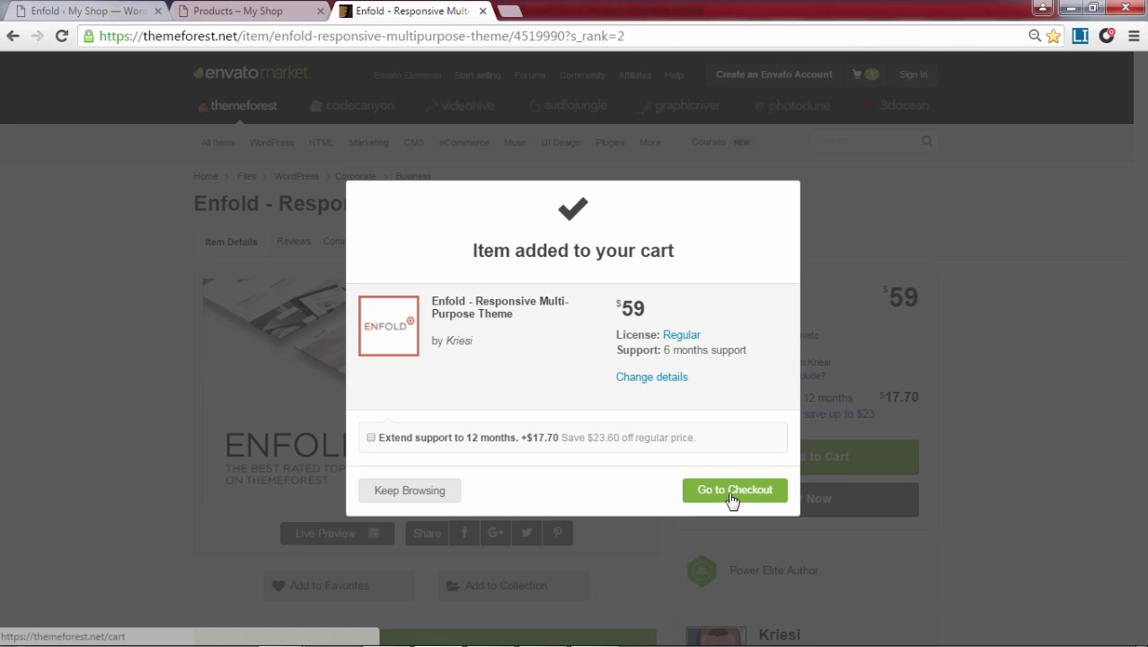
click(738, 494)
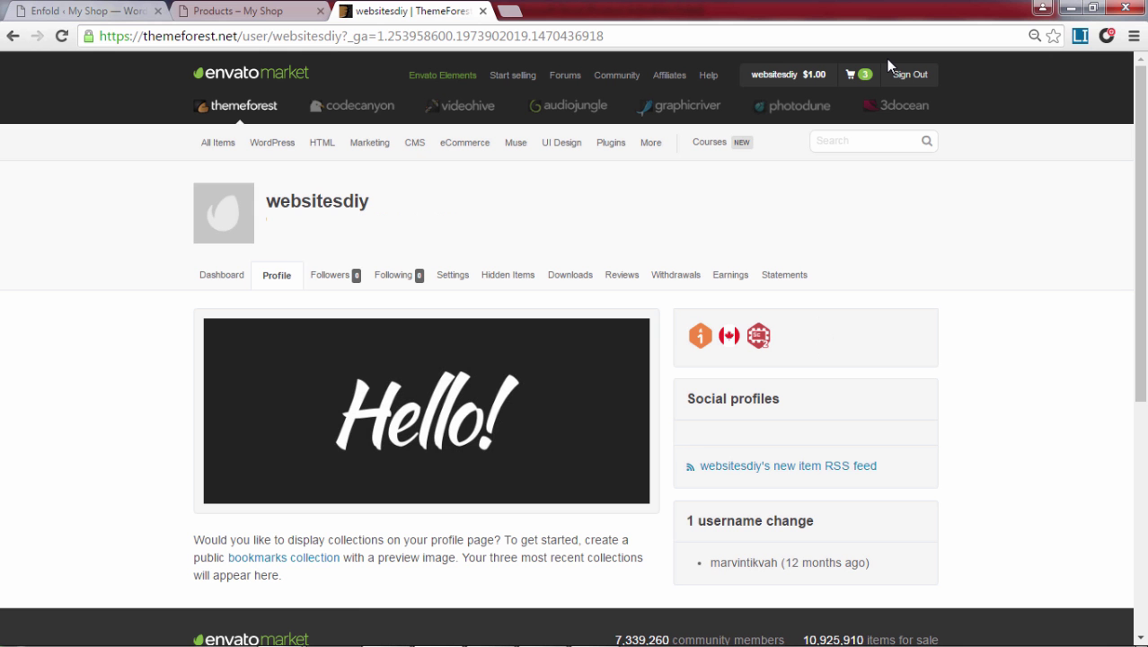
mouse_move(788, 75)
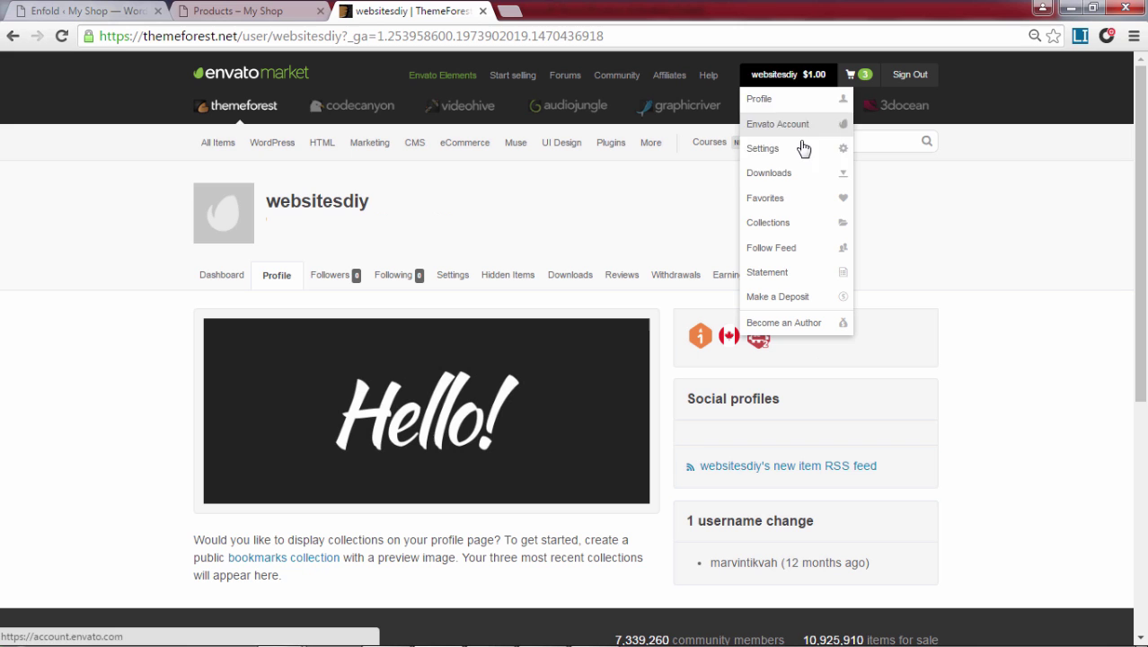
click(802, 176)
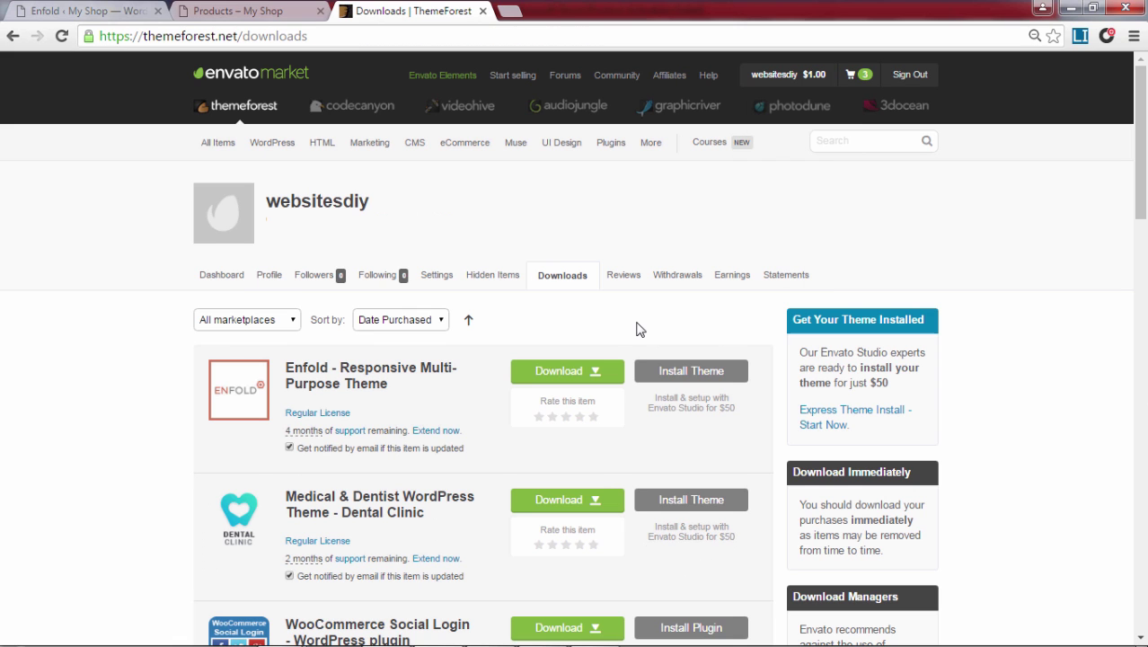
click(589, 378)
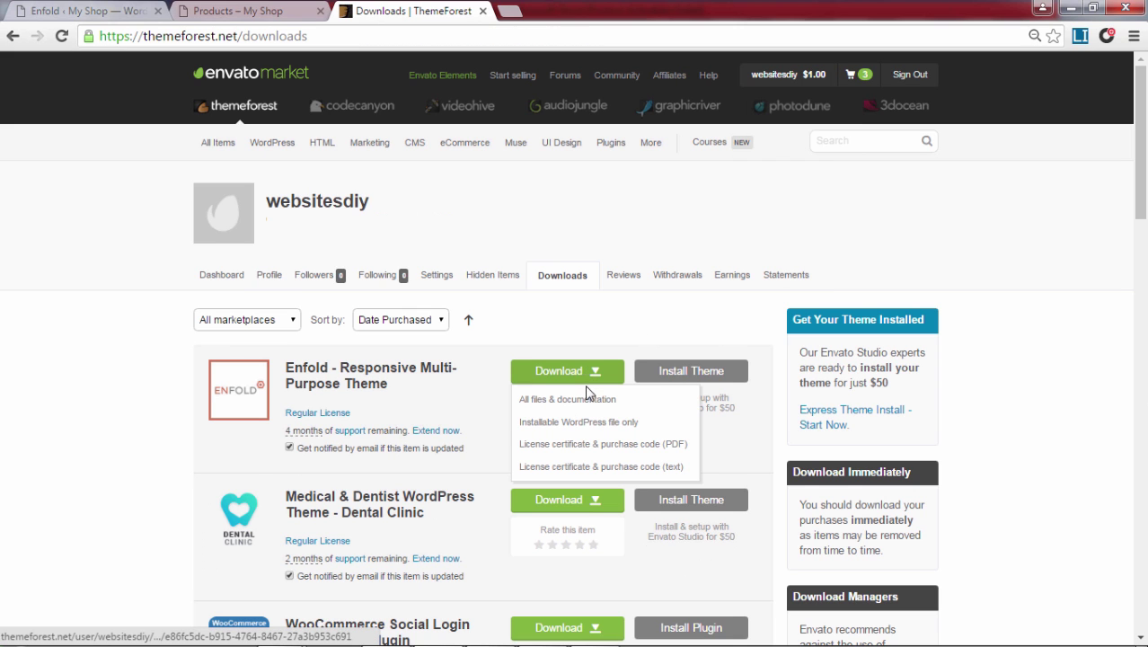
click(596, 428)
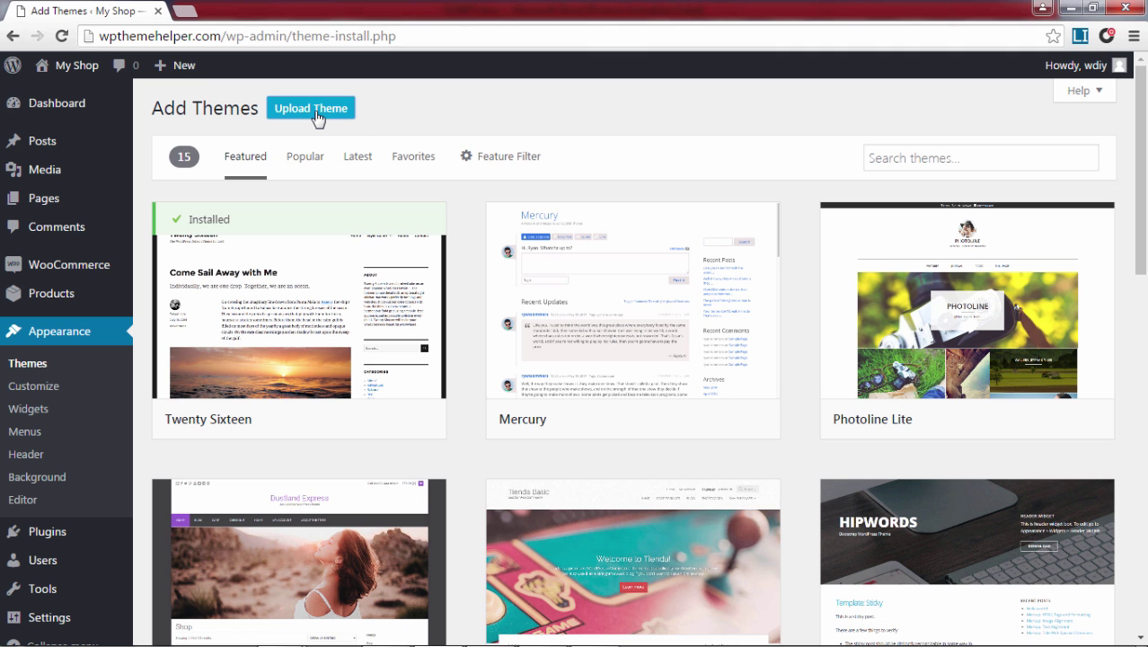
- Upload the Enfold themeforest zip through Upload Theme, then install and activate it
click(315, 109)
click(514, 265)
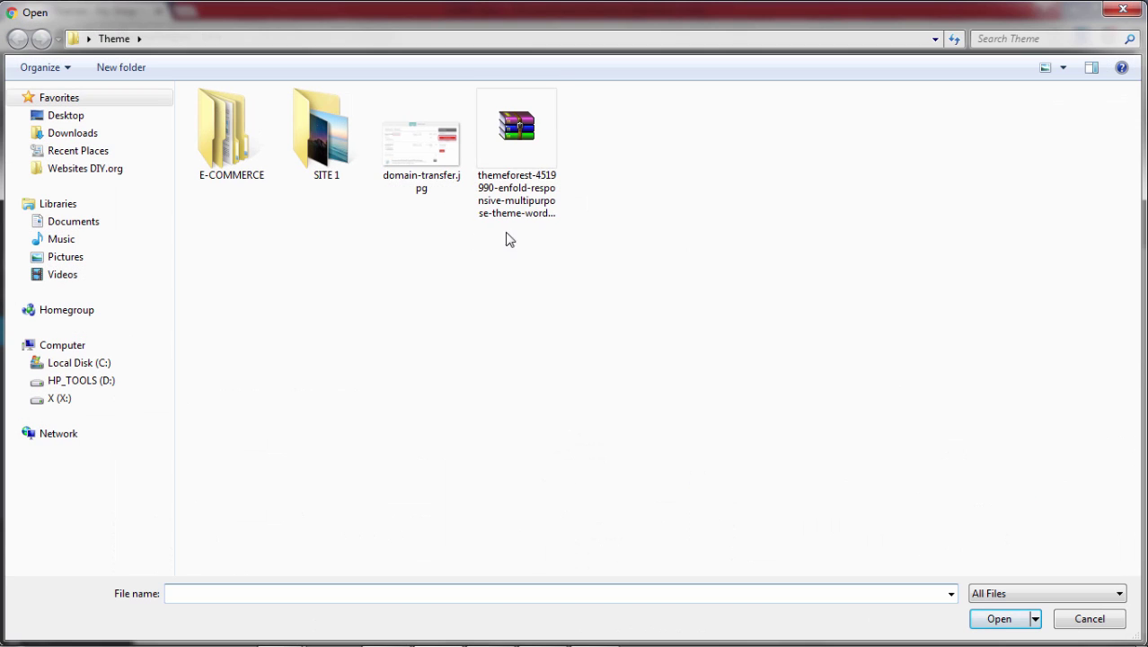
double_click(517, 135)
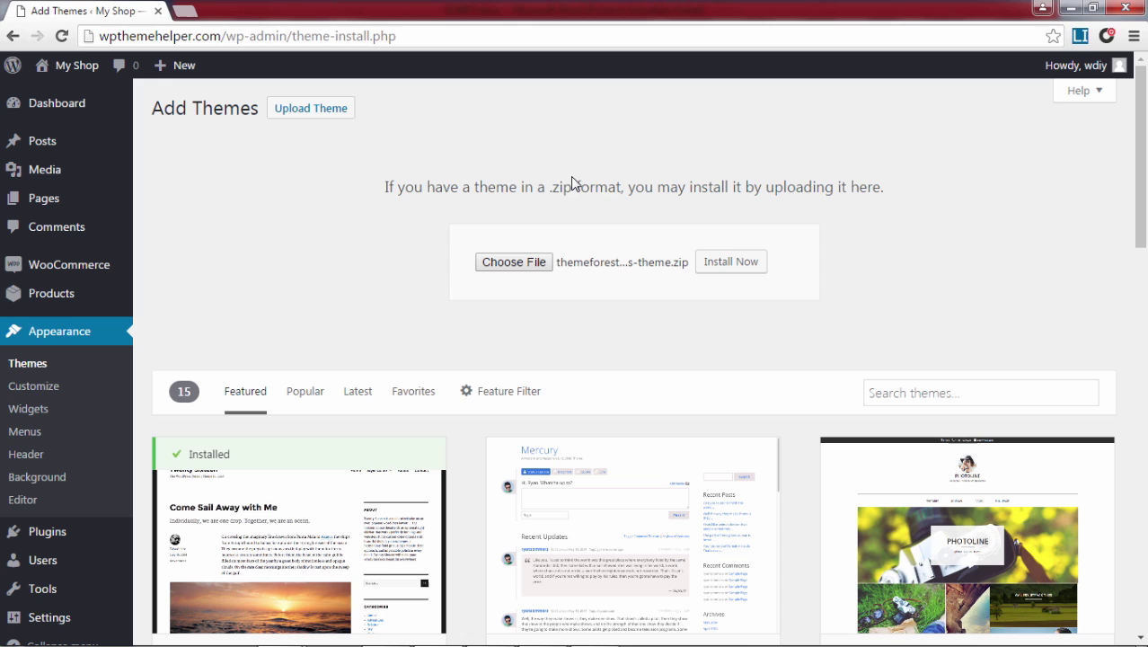
click(730, 270)
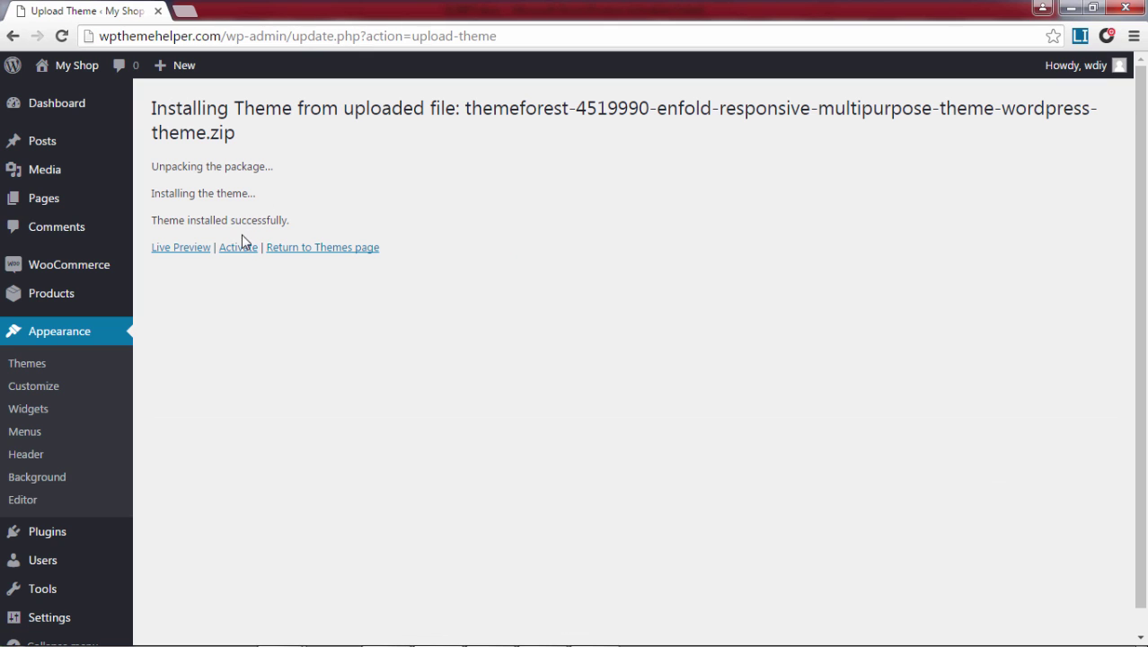
click(239, 249)
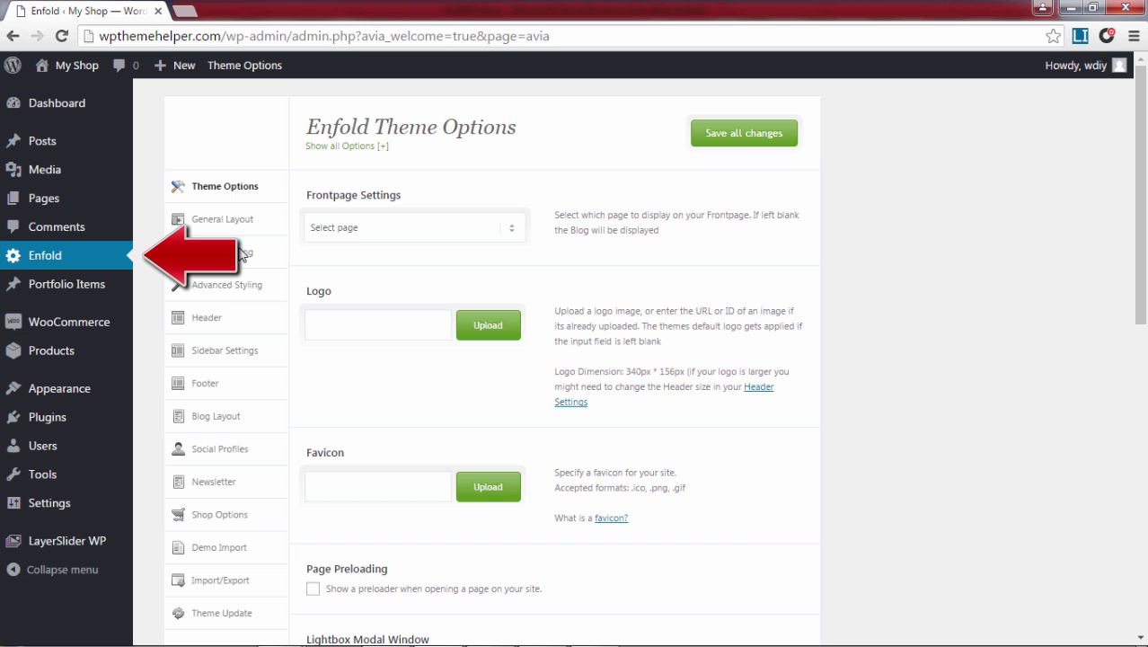
- Import Enfold's Shop Demo from Demo Import, confirming the theme options overwrite
scroll(241, 256, down, 3)
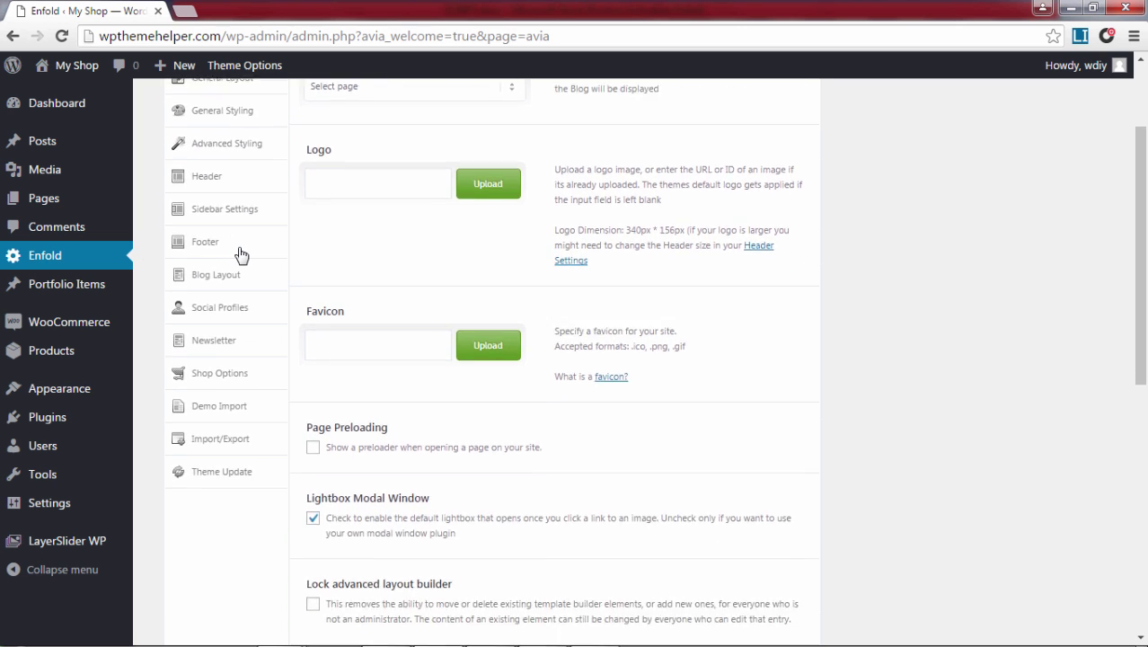
scroll(240, 255, down, 5)
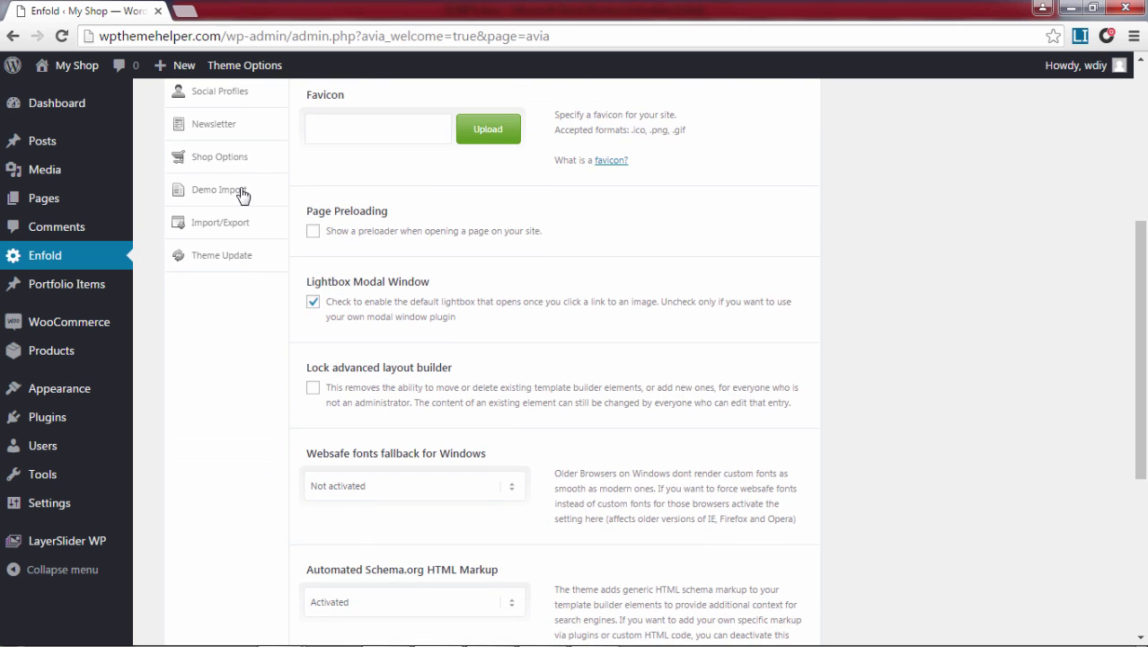
click(241, 196)
drag(1139, 117, 1134, 230)
click(416, 475)
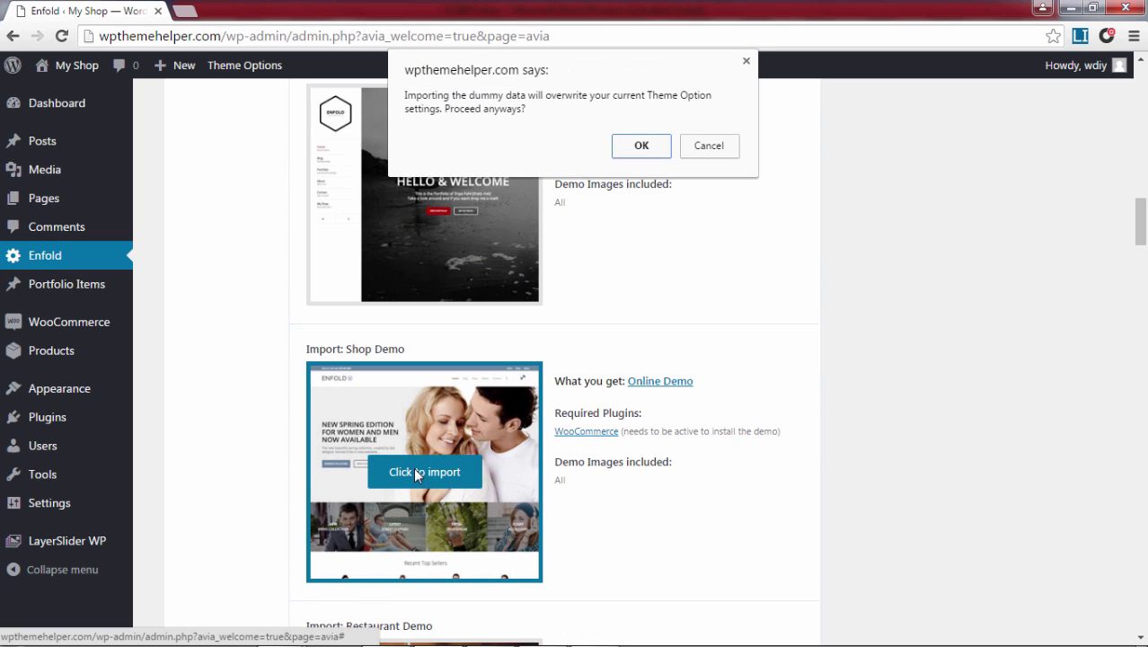
click(647, 145)
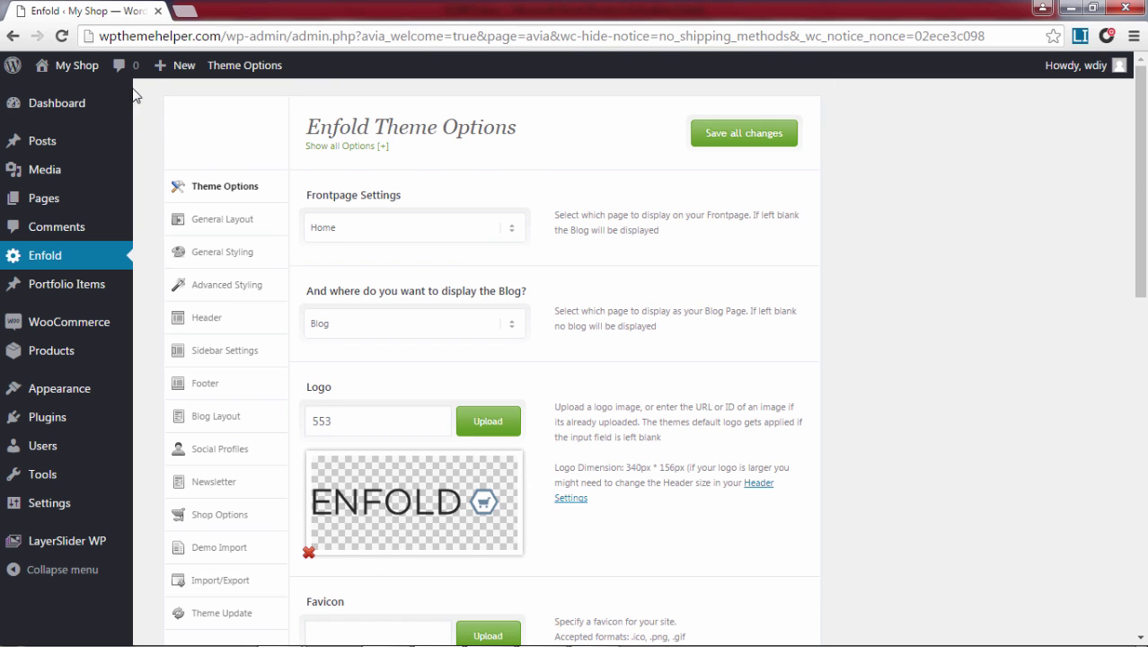
- Open My Shop's live site in a new tab and scroll through the storefront
mouse_move(72, 67)
right_click(58, 99)
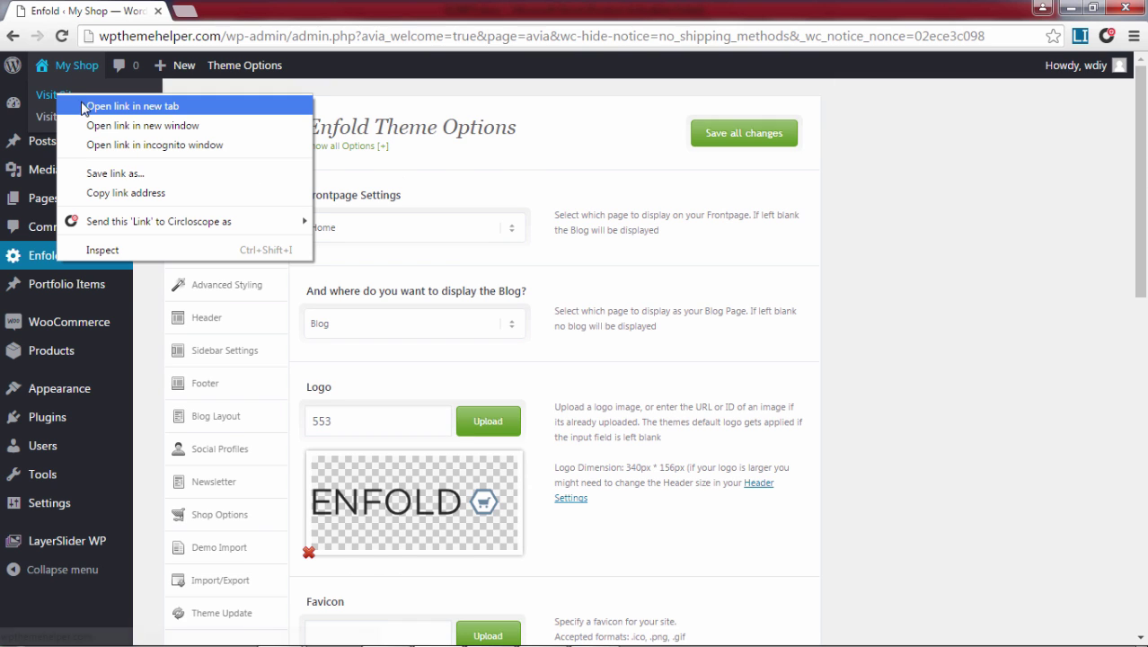
click(83, 106)
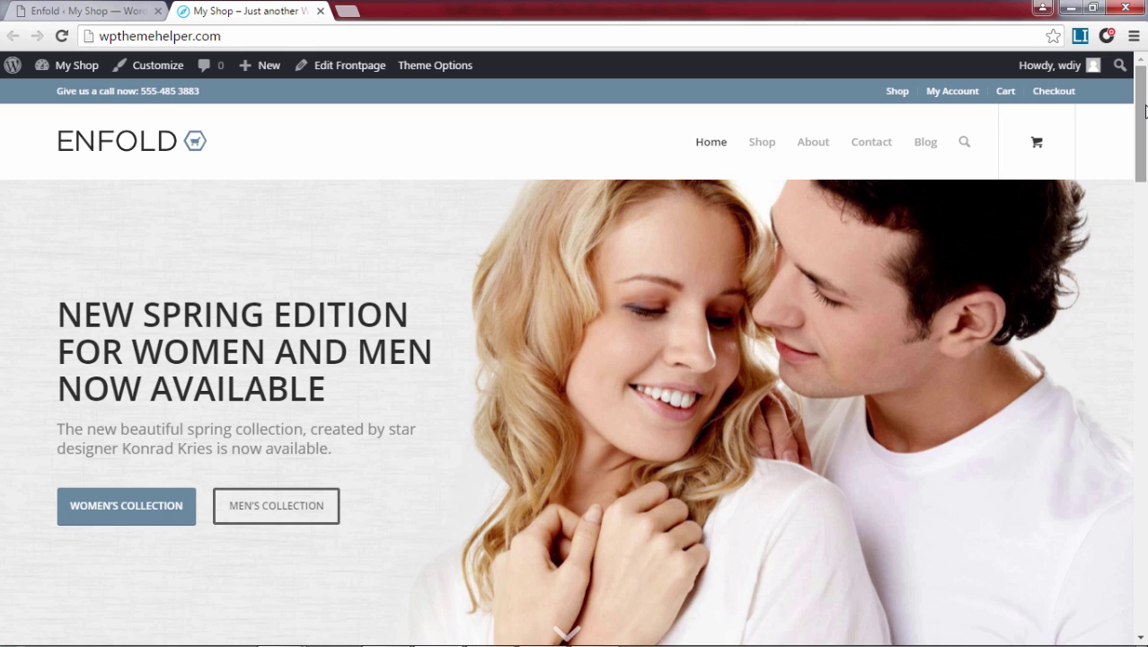
drag(1145, 110, 1145, 611)
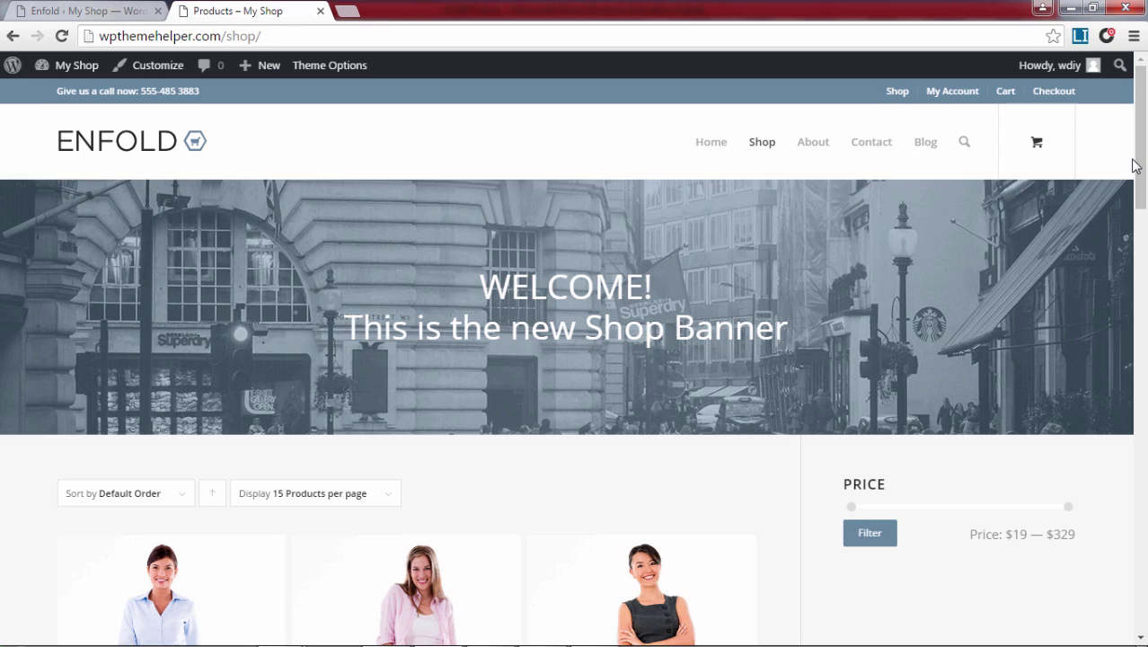
scroll(1134, 167, down, 5)
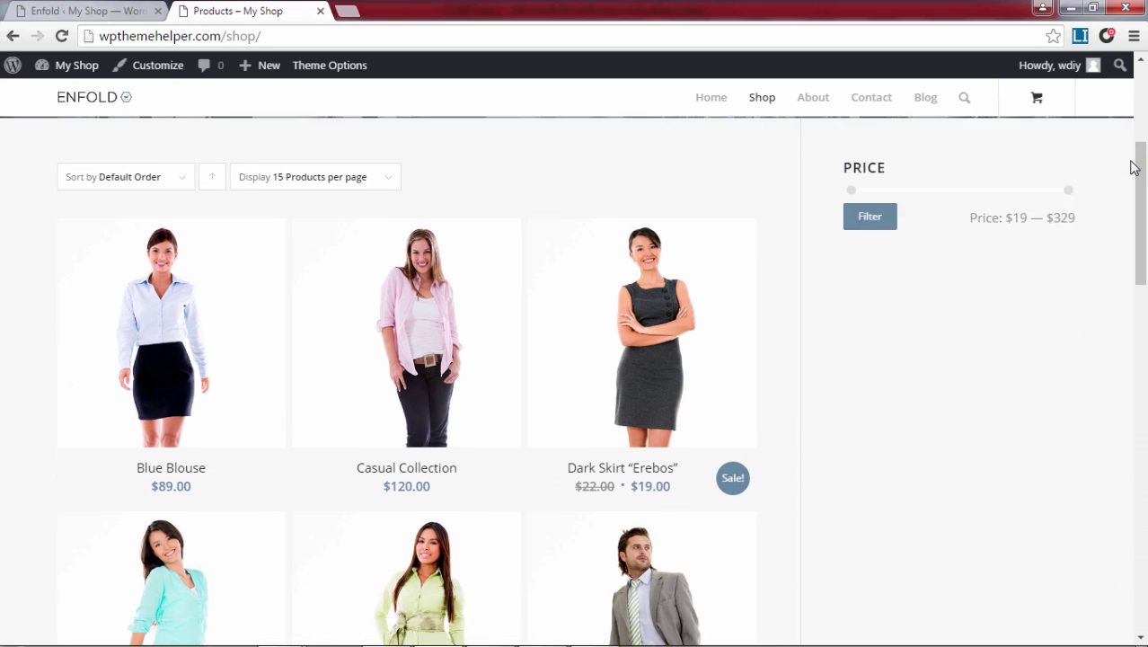
scroll(1134, 167, down, 10)
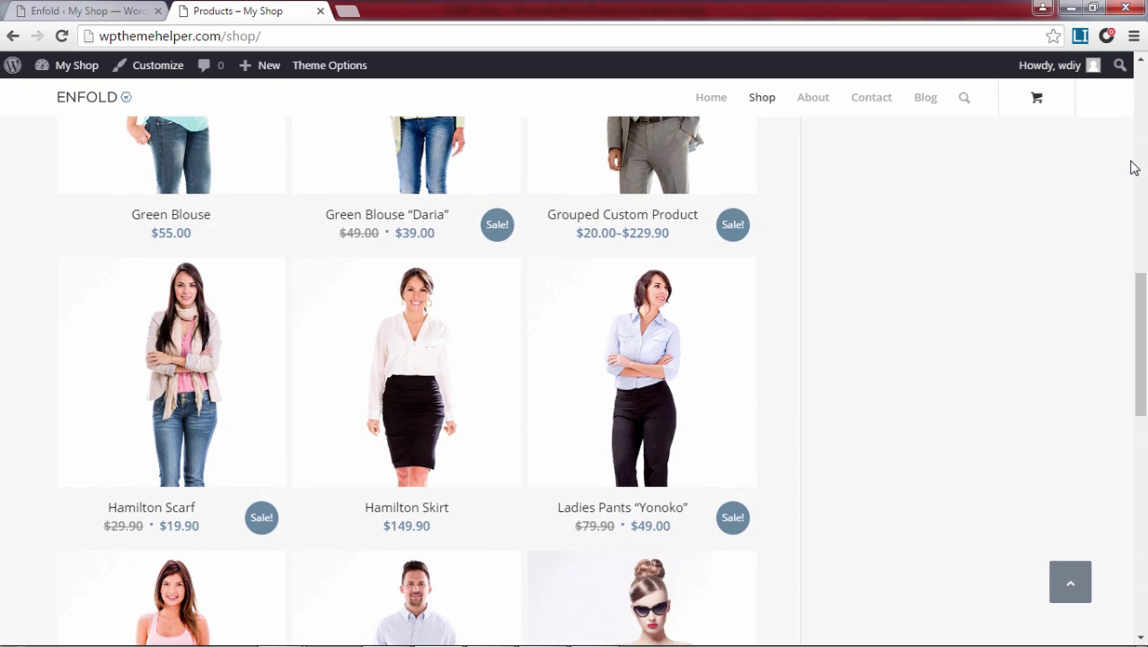
scroll(1134, 167, down, 2)
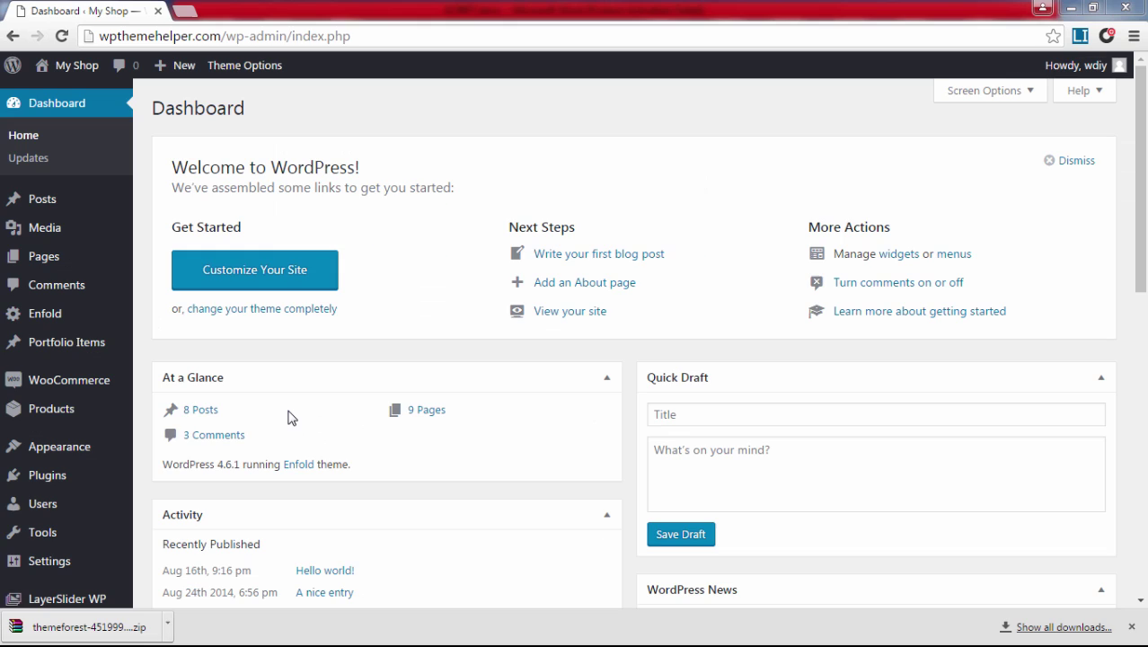
- Start a new blank product from the Products section
click(62, 411)
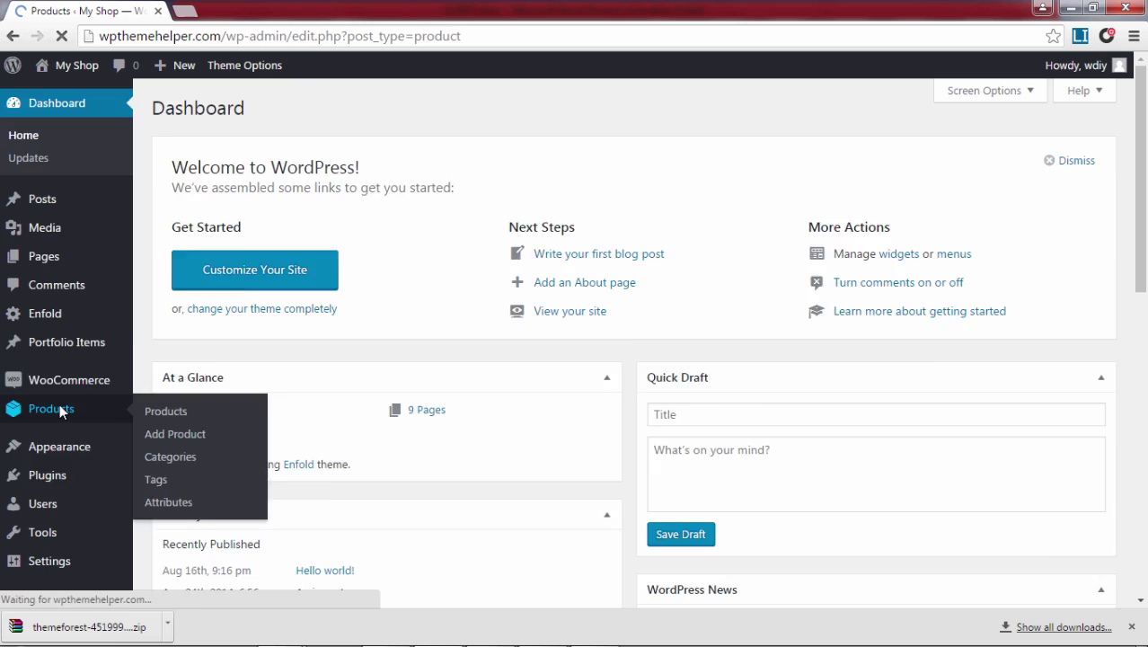
click(290, 114)
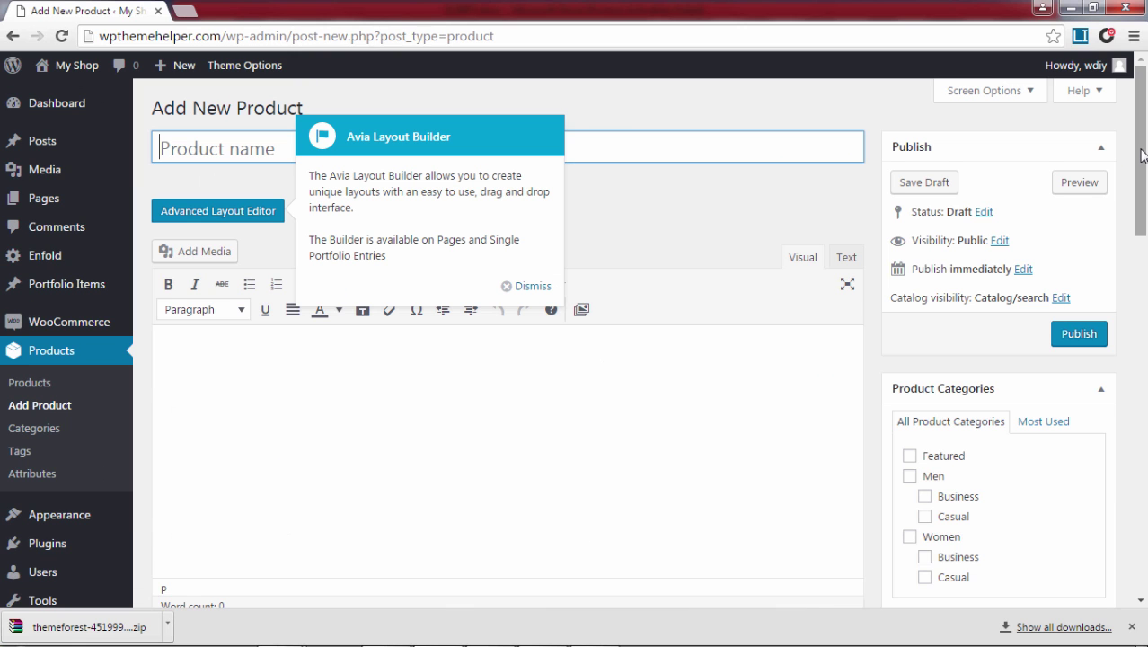
drag(1142, 185, 1142, 343)
- Check the Product Type options, then review the Inventory, Shipping, Linked Products and Attributes settings
click(415, 154)
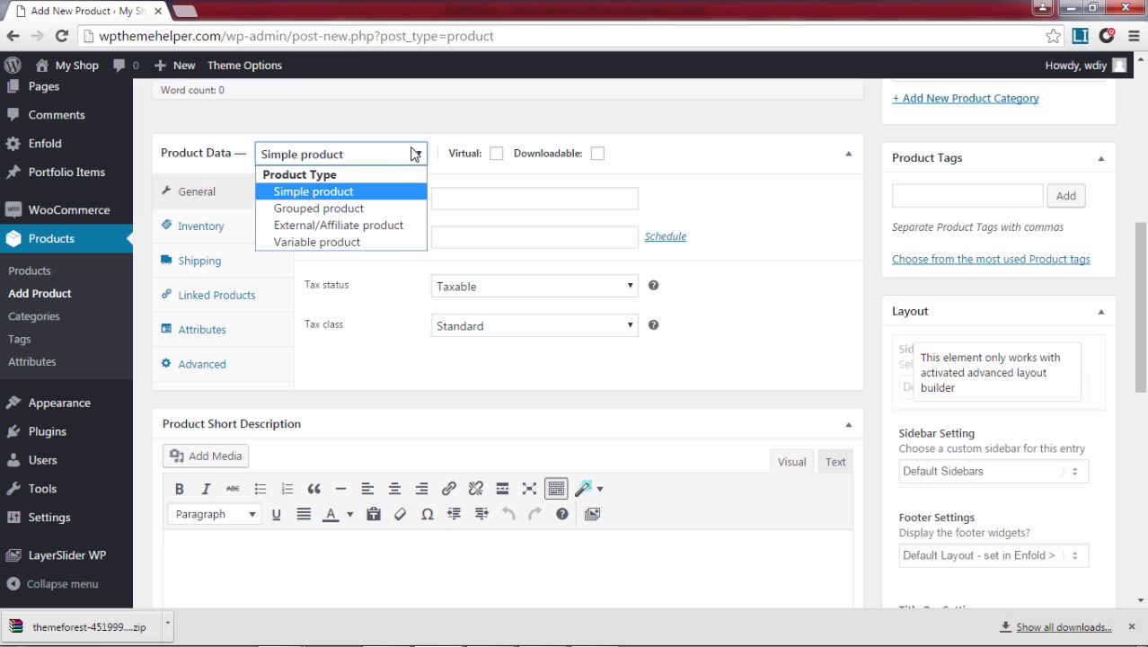
click(223, 232)
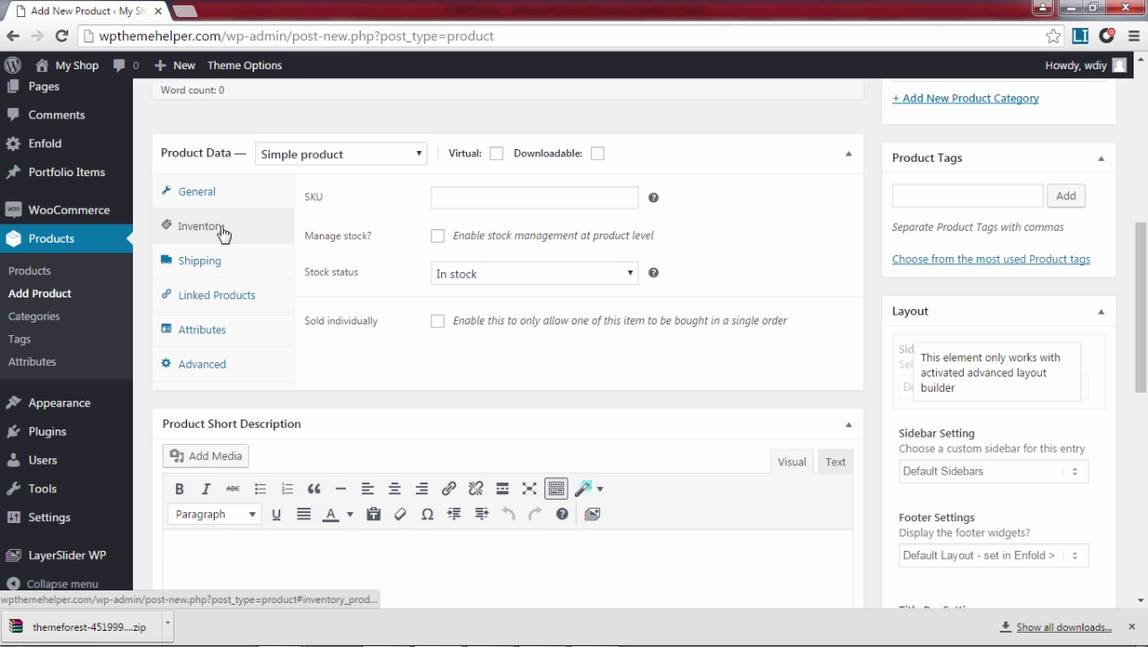
click(216, 267)
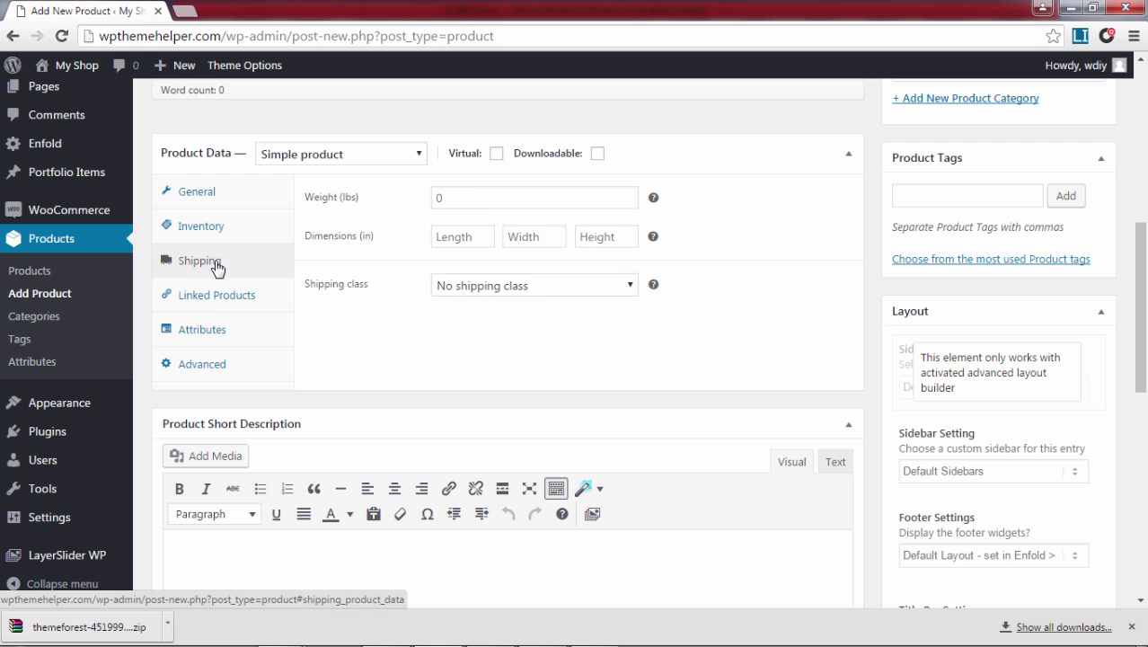
click(216, 301)
click(211, 337)
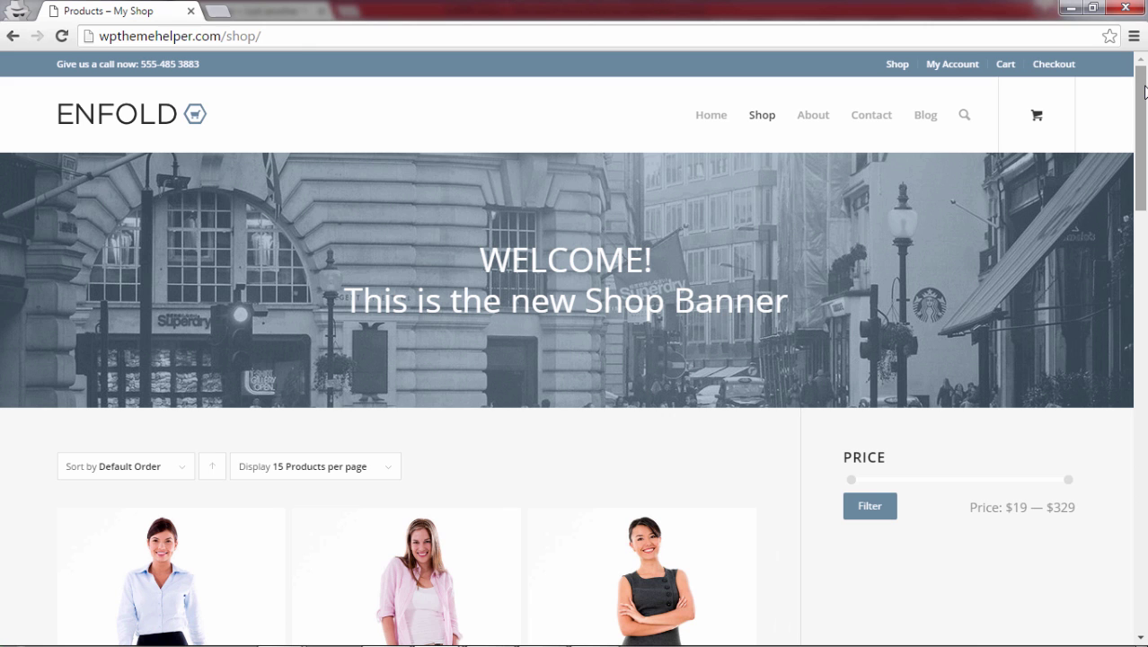
- Filter the Shop page by price, raising the minimum to $212 for a $212–$329 range
scroll(908, 137, down, 4)
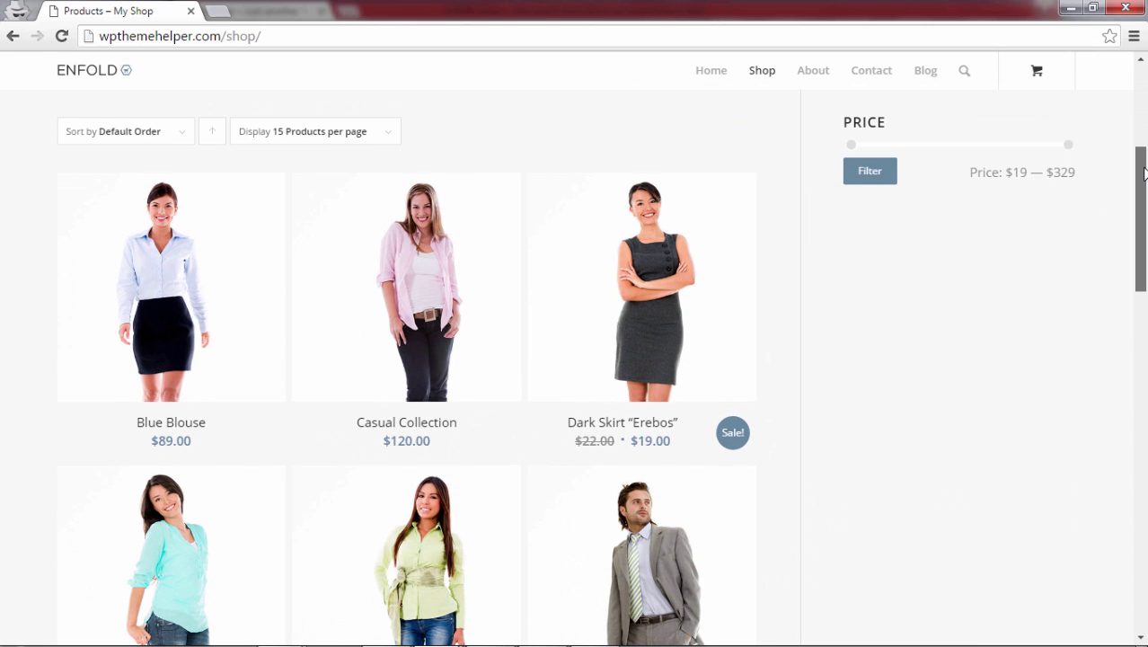
drag(851, 144, 986, 144)
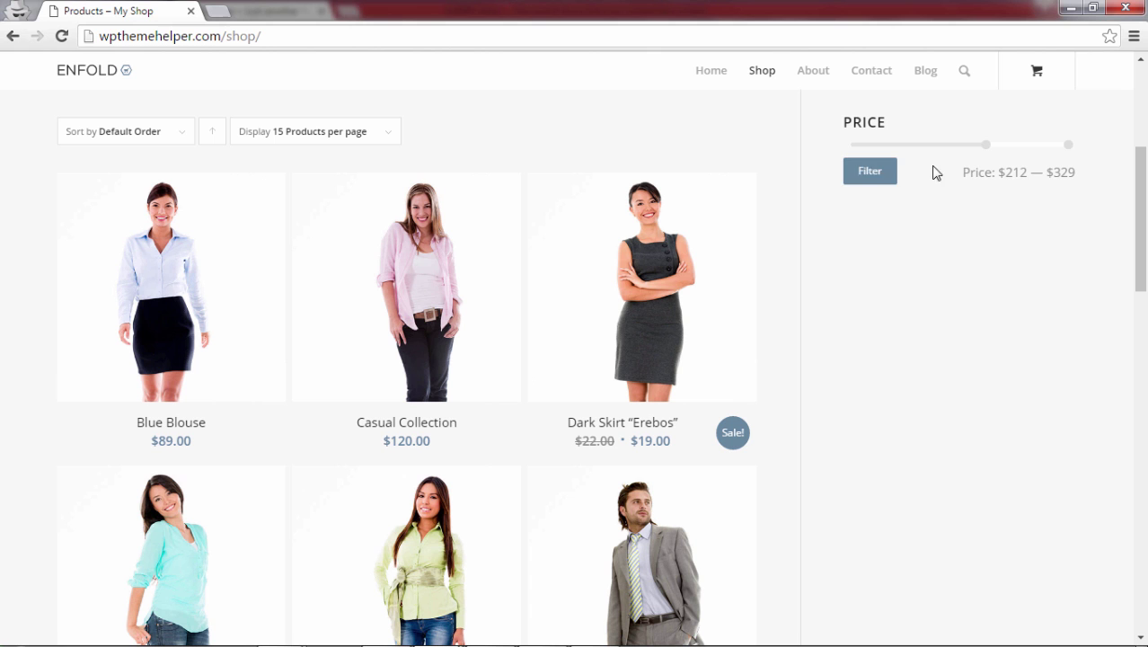
click(869, 183)
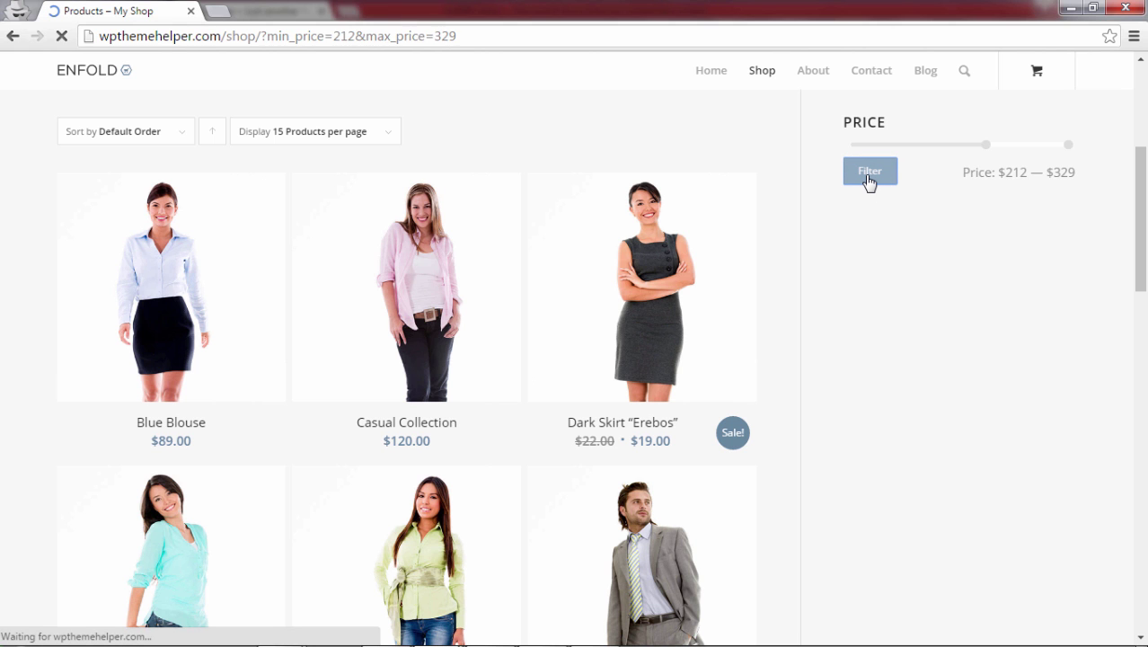